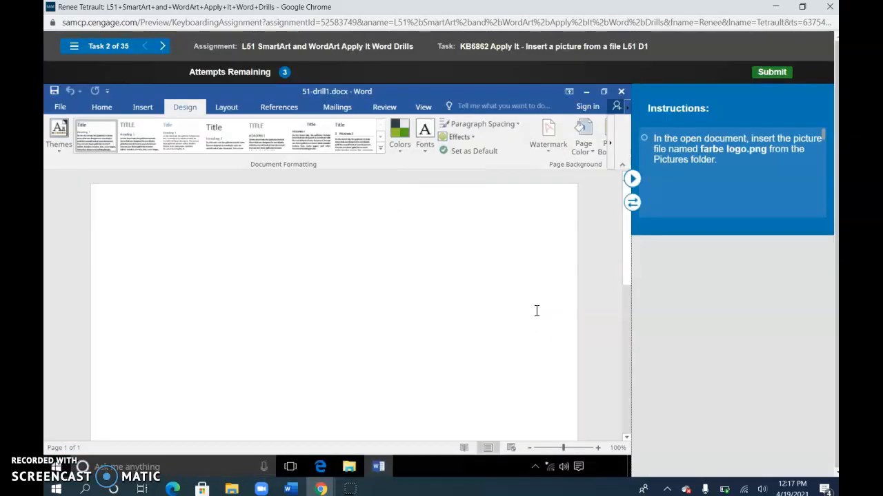
Insert the picture farbe logo.png from the Pictures folder into the blank document
{"action": "left_click", "coordinate": [305, 274]}
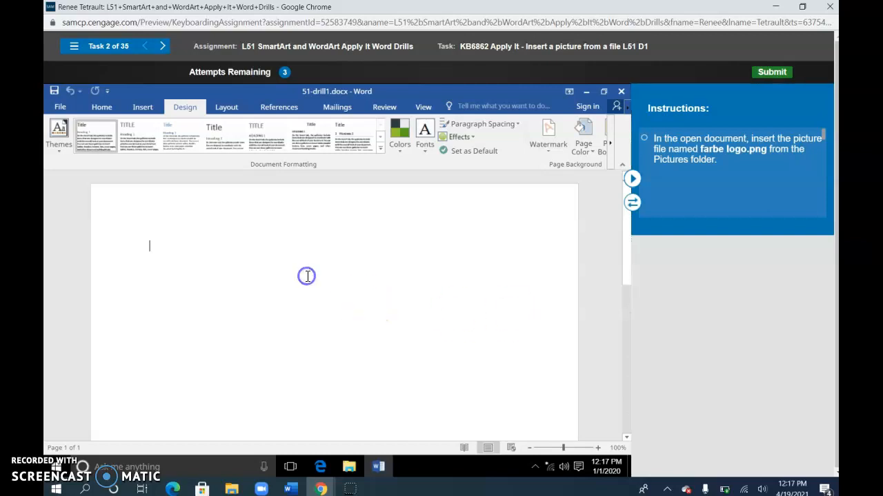
{"action": "left_click", "coordinate": [141, 107]}
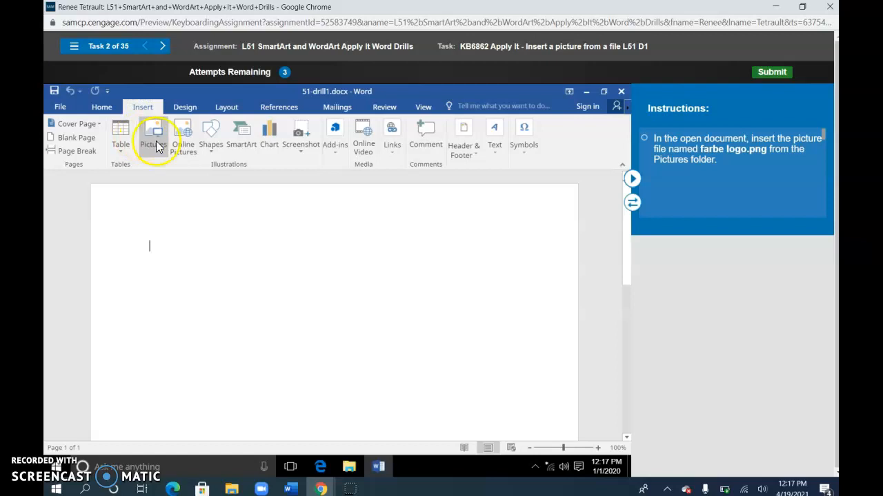
{"action": "left_click", "coordinate": [156, 146]}
{"action": "left_click", "coordinate": [343, 227]}
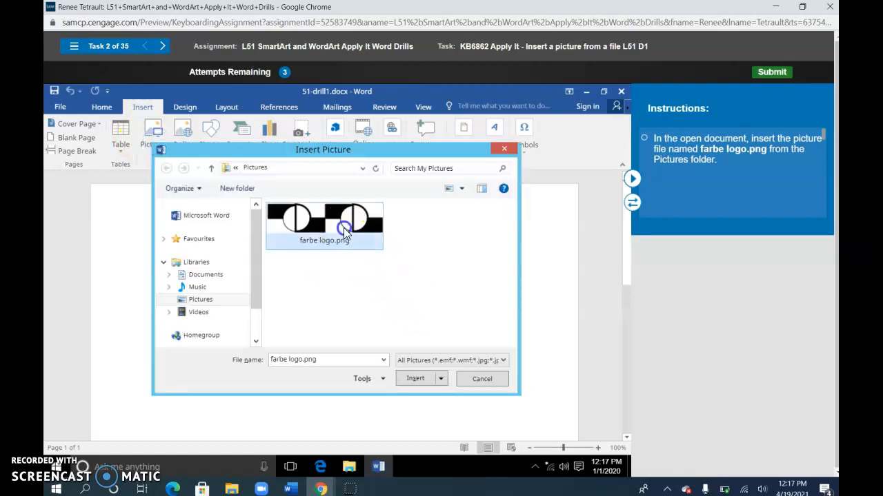
{"action": "left_click", "coordinate": [421, 379]}
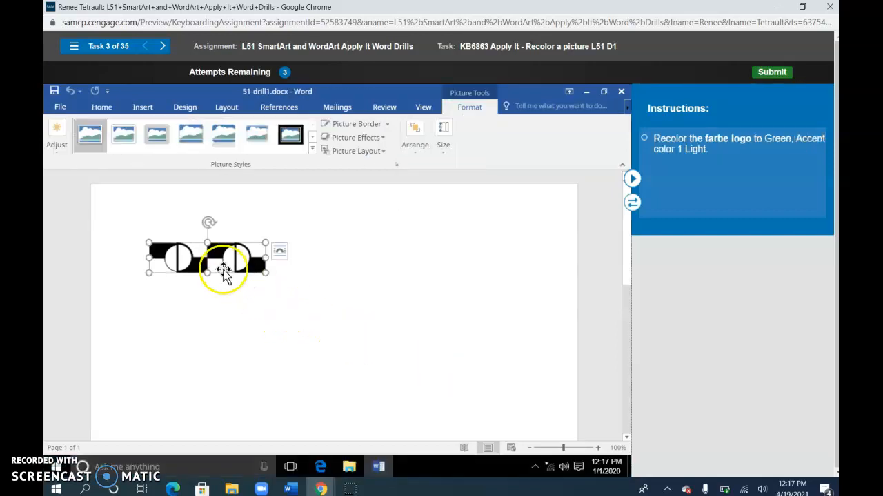
Recolor the farbe logo picture to Green, Accent color 1 Light
{"action": "left_click", "coordinate": [55, 139]}
{"action": "left_click", "coordinate": [117, 192]}
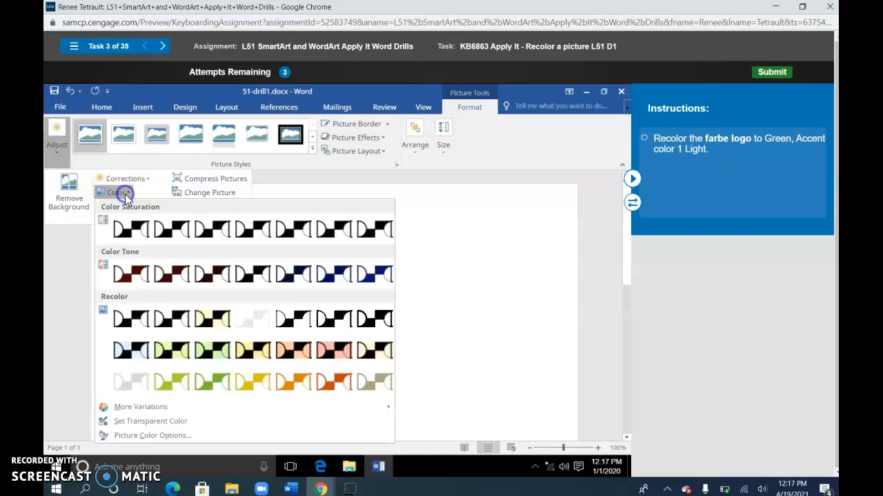
{"action": "left_click", "coordinate": [173, 387]}
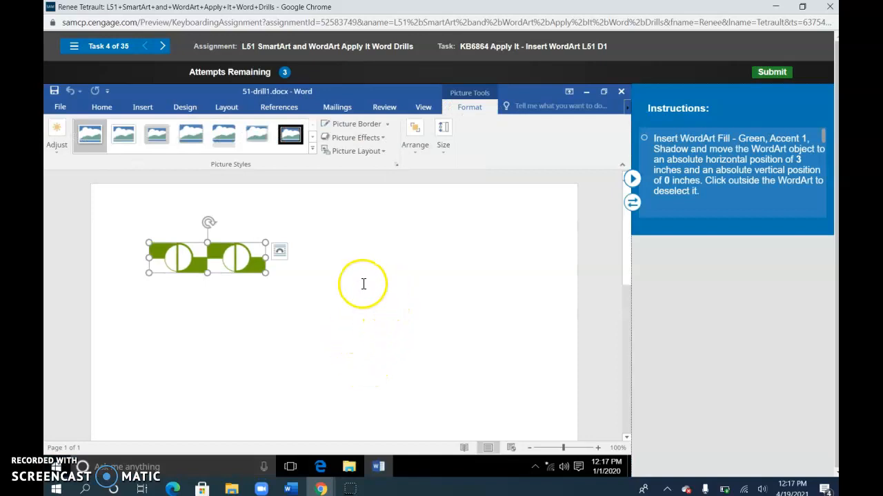
Try to insert WordArt in the Fill - Green, Accent 1, Shadow style with the logo still selected
{"action": "left_click", "coordinate": [142, 108]}
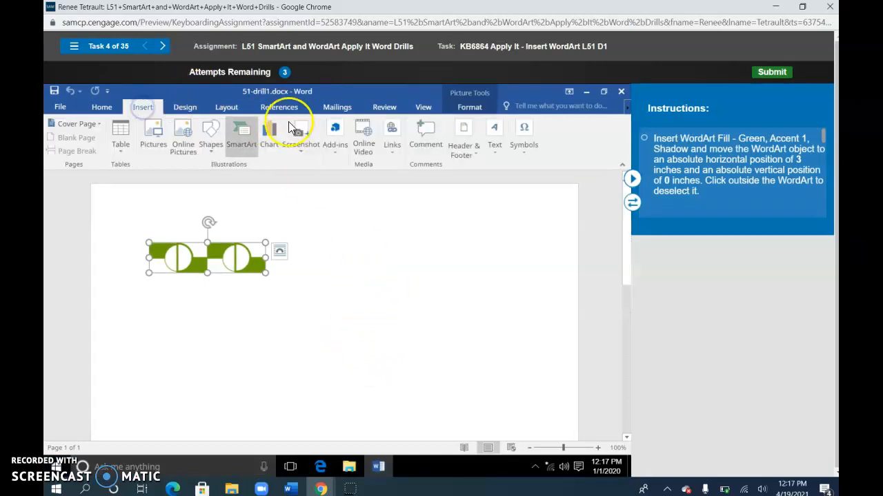
{"action": "left_click", "coordinate": [493, 146]}
{"action": "left_click", "coordinate": [517, 193]}
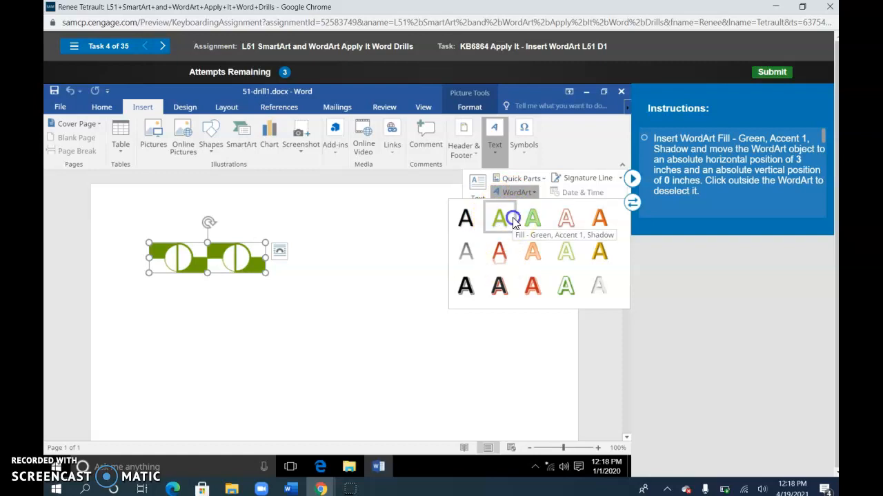
{"action": "left_click", "coordinate": [512, 221]}
{"action": "left_click", "coordinate": [499, 249]}
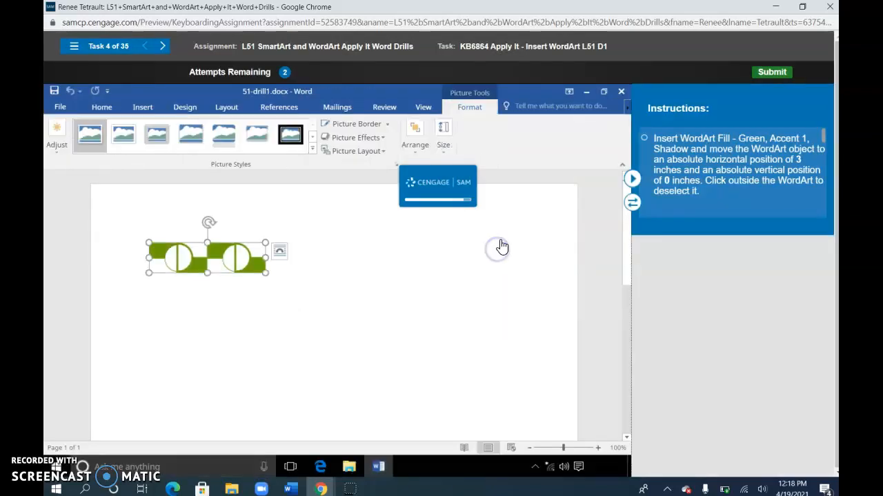
Deselect the logo and insert WordArt in the Fill - Green, Accent 1, Shadow style
{"action": "left_click", "coordinate": [388, 270]}
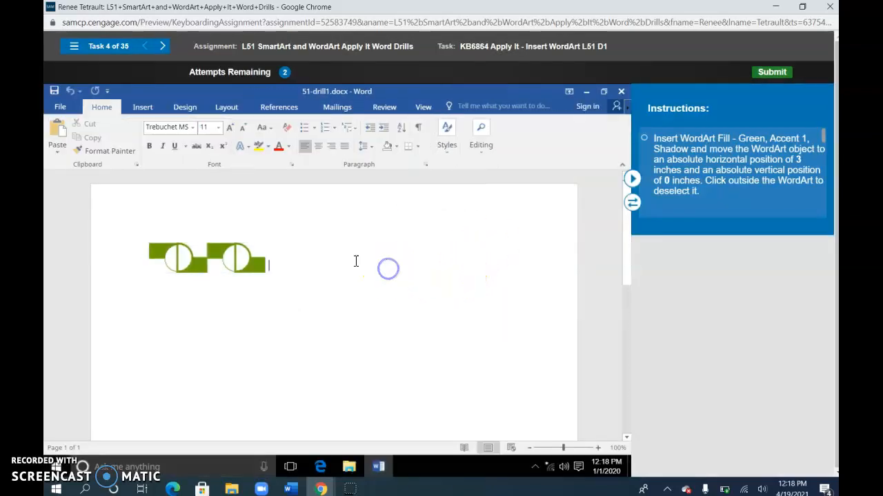
{"action": "left_click", "coordinate": [143, 109]}
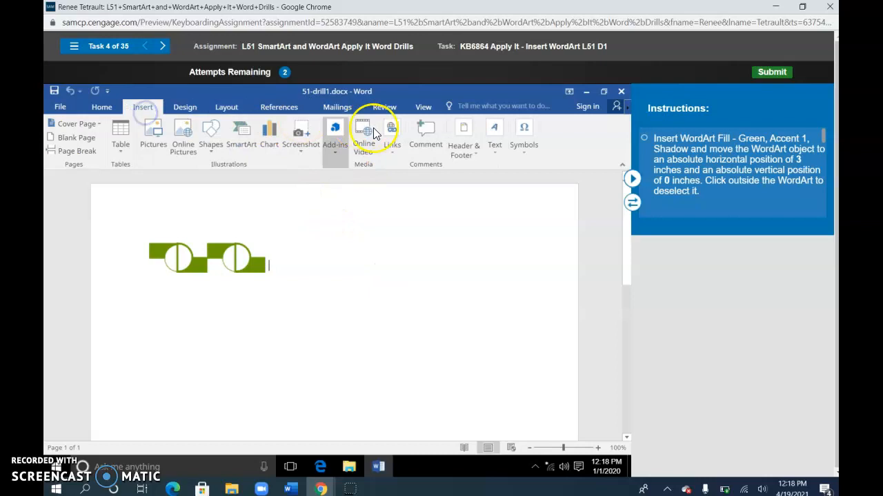
{"action": "left_click", "coordinate": [494, 138]}
{"action": "left_click", "coordinate": [522, 193]}
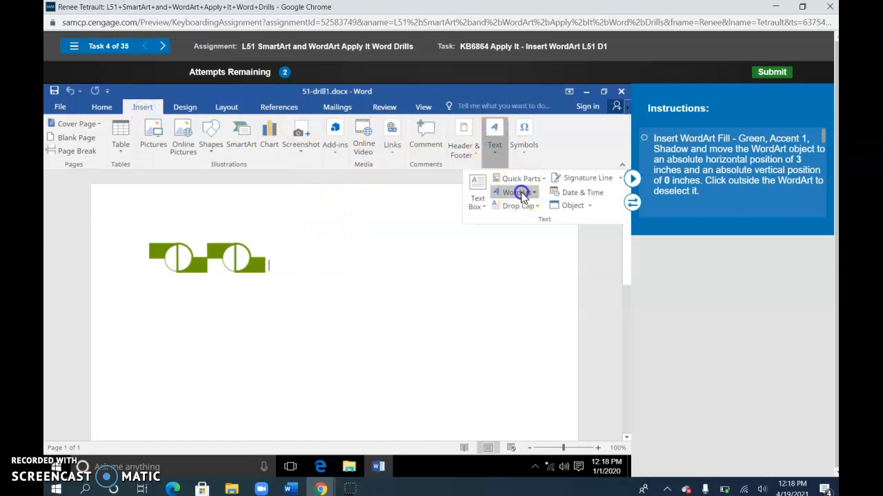
{"action": "left_click", "coordinate": [521, 234]}
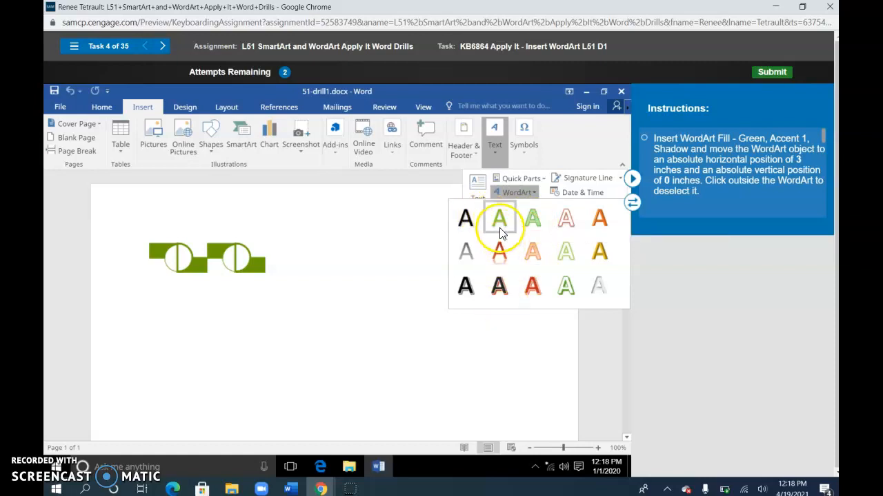
{"action": "left_click", "coordinate": [499, 228]}
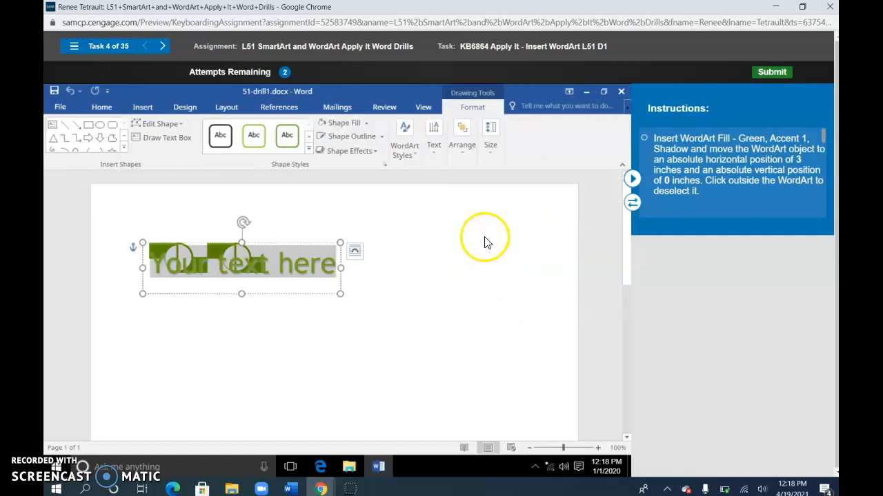
Set the WordArt's absolute position to 3 inches horizontally and 0 inches vertically, and deselect it
{"action": "left_click", "coordinate": [491, 151]}
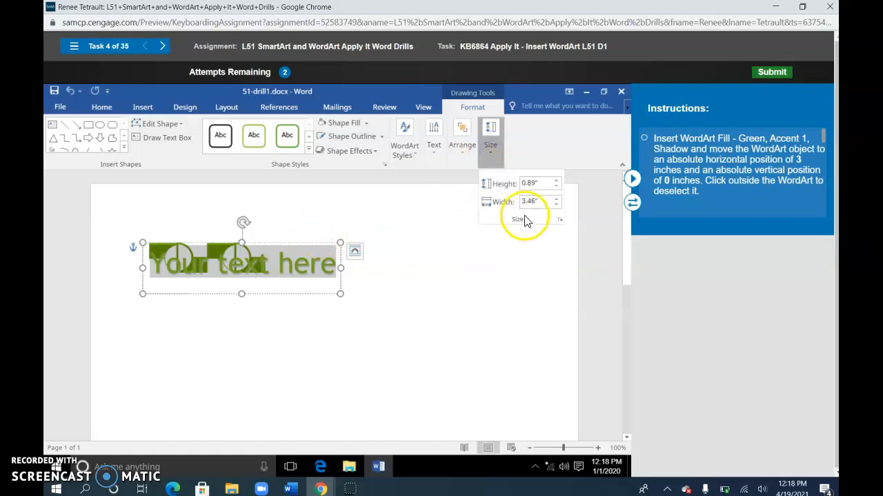
{"action": "left_click", "coordinate": [560, 220]}
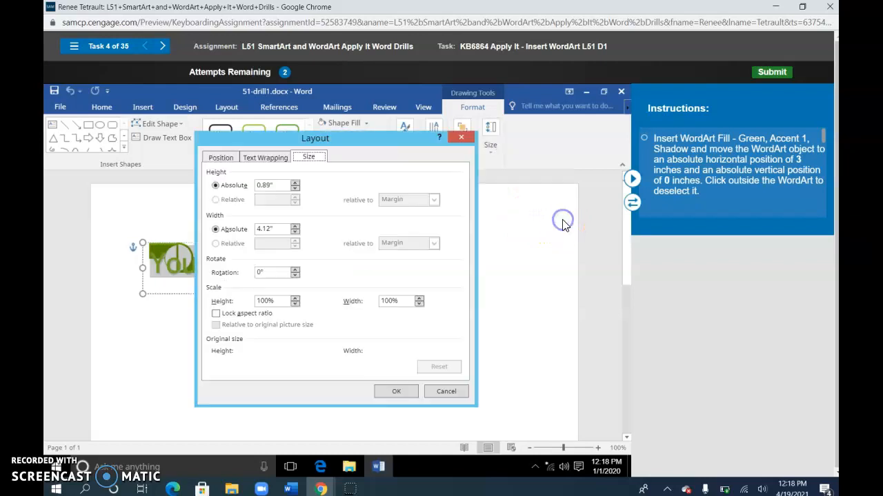
{"action": "left_click", "coordinate": [227, 160]}
{"action": "left_click_drag", "start_coordinate": [315, 219], "coordinate": [224, 201]}
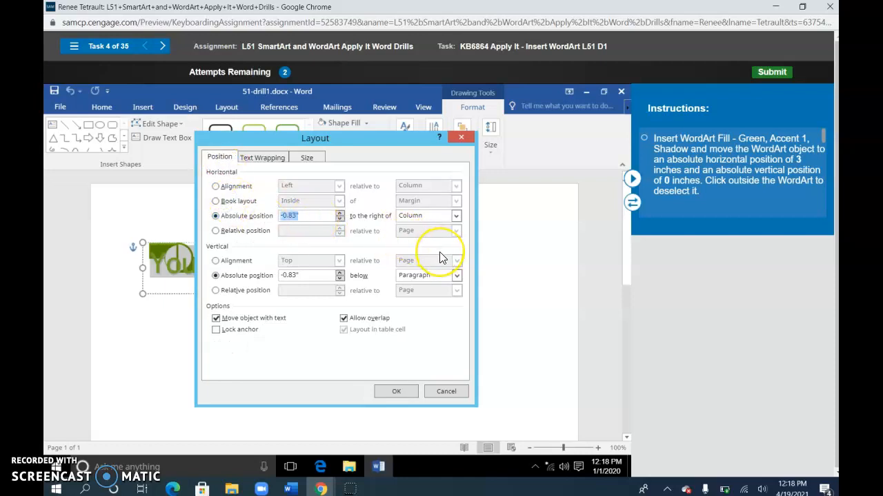
{"action": "type", "text": "3"}
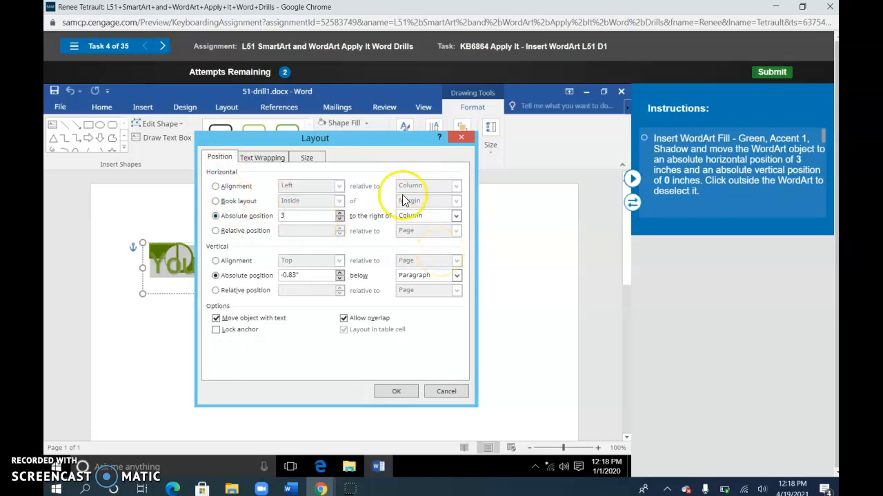
{"action": "left_click_drag", "start_coordinate": [331, 276], "coordinate": [262, 283]}
{"action": "type", "text": "0"}
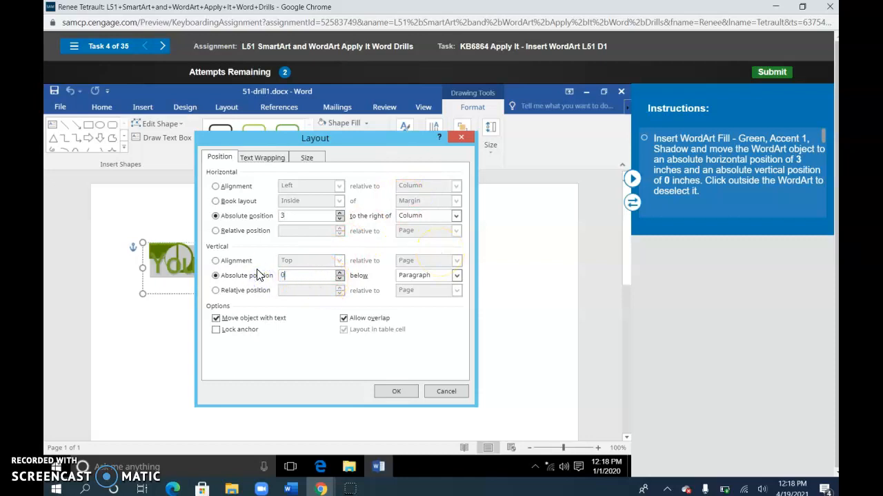
{"action": "left_click", "coordinate": [394, 391]}
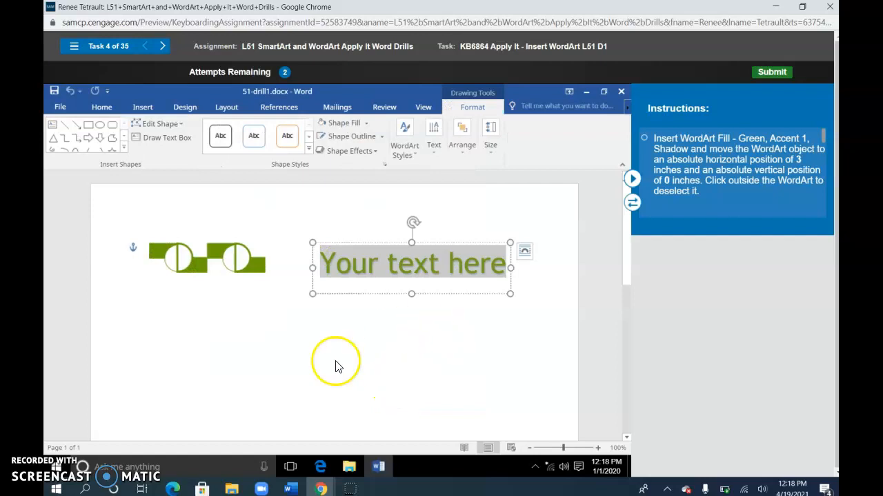
{"action": "left_click", "coordinate": [351, 322]}
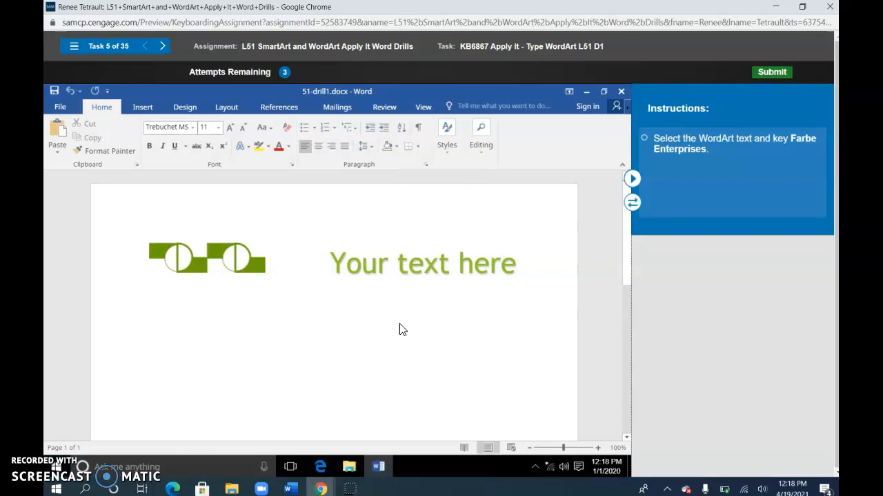
Replace the WordArt placeholder text with "Farbe Enterprises"
{"action": "double_click", "coordinate": [479, 262]}
{"action": "left_click_drag", "start_coordinate": [491, 259], "coordinate": [331, 254]}
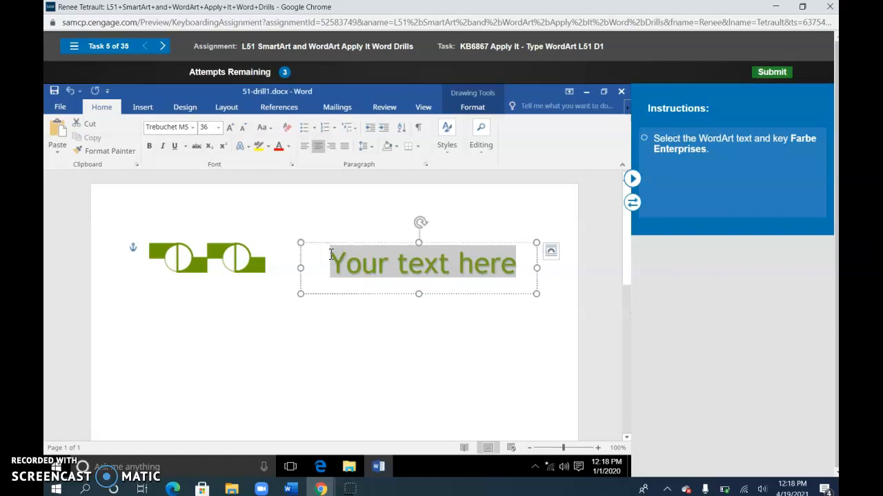
{"action": "type", "text": "Farbe Ent"}
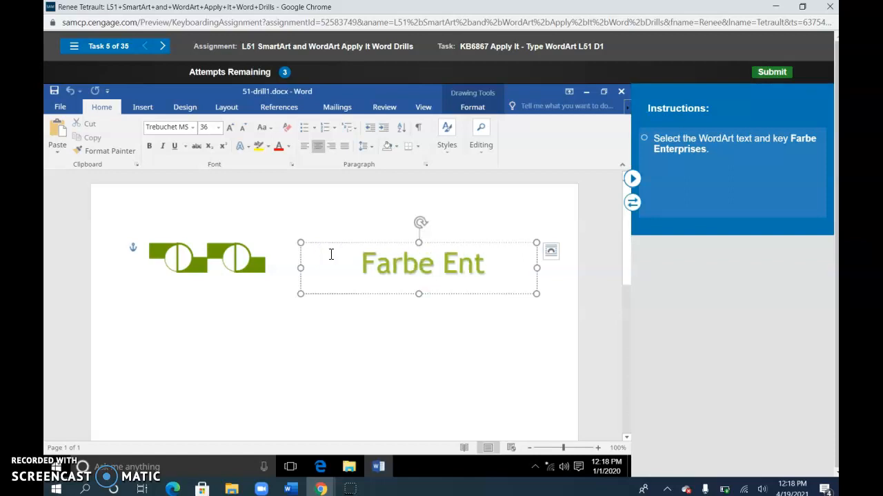
{"action": "type", "text": "eerp"}
{"action": "key", "text": "BackSpace"}
{"action": "key", "text": "BackSpace"}
{"action": "key", "text": "BackSpace"}
{"action": "type", "text": "rpr"}
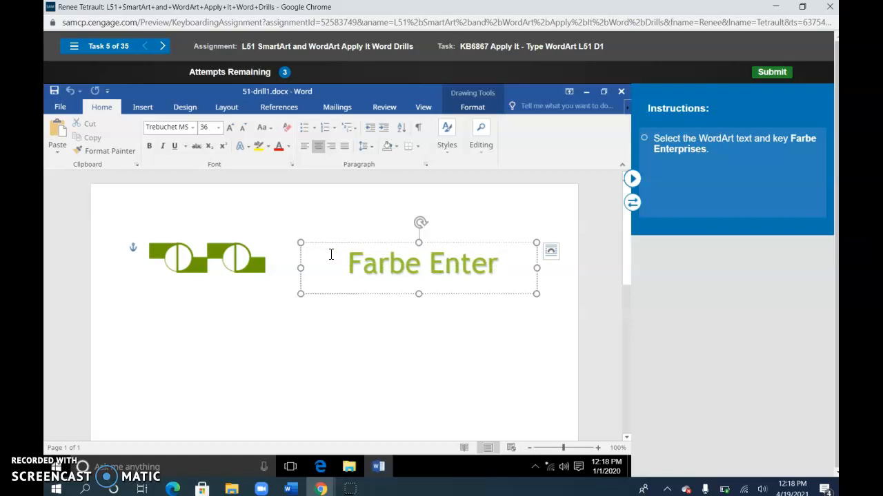
{"action": "type", "text": "ises"}
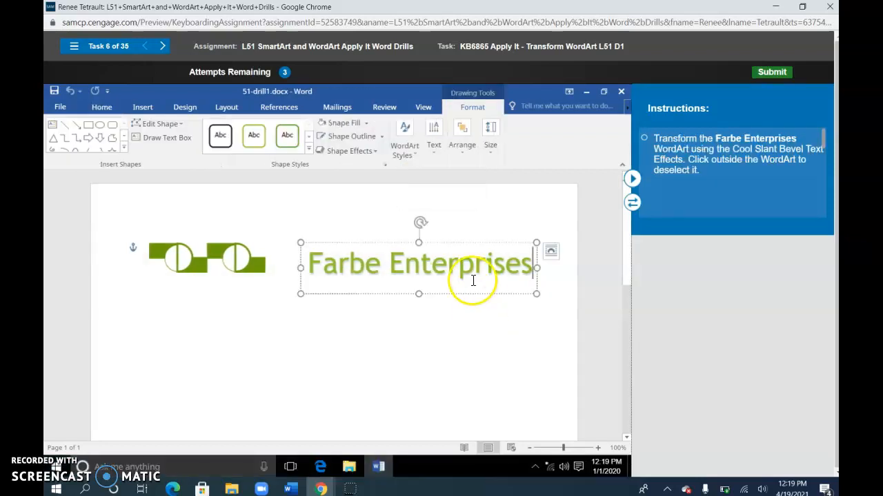
Apply the Cool Slant bevel text effect to the Farbe Enterprises WordArt and deselect it
{"action": "left_click", "coordinate": [472, 270]}
{"action": "triple_click", "coordinate": [472, 269]}
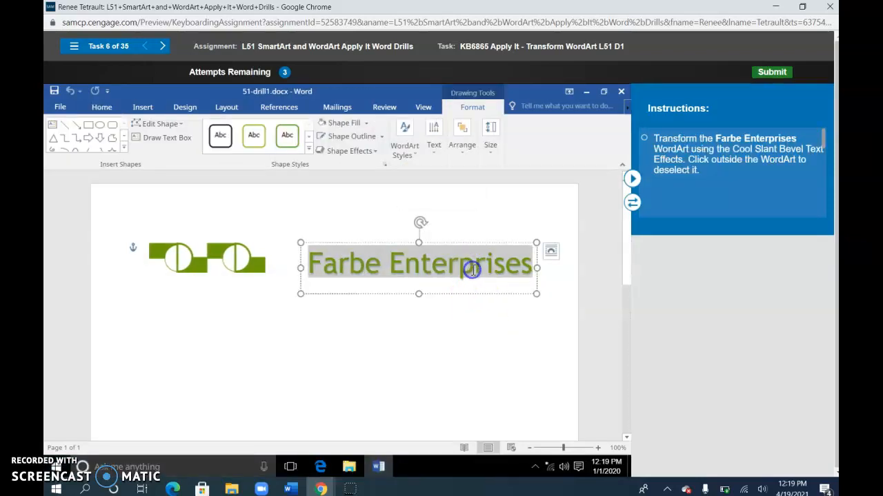
{"action": "left_click", "coordinate": [407, 145]}
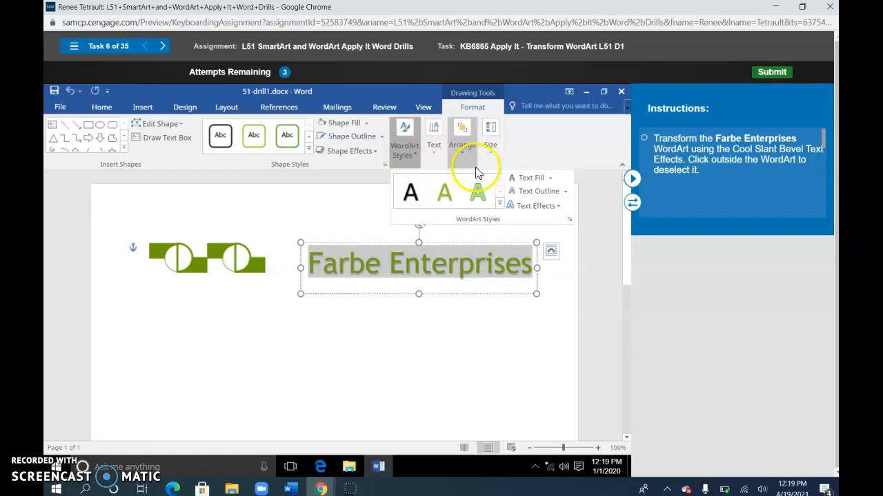
{"action": "left_click", "coordinate": [545, 205]}
{"action": "mouse_move", "coordinate": [548, 306]}
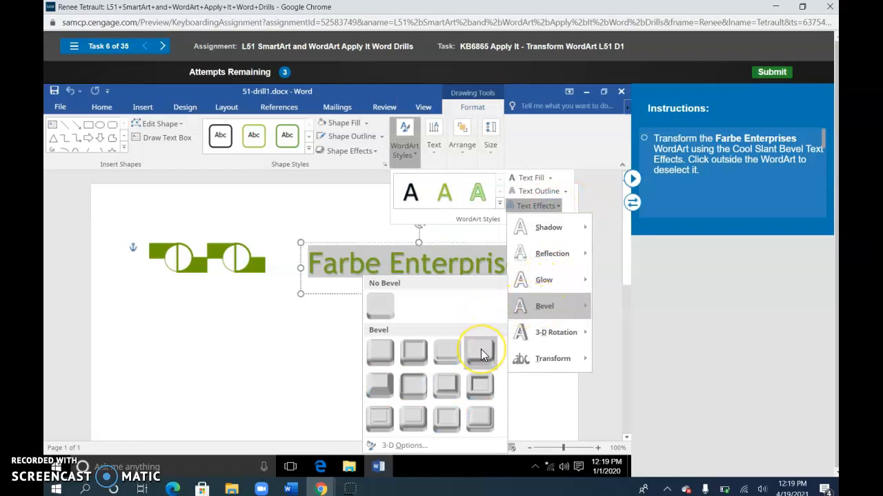
{"action": "left_click", "coordinate": [480, 349]}
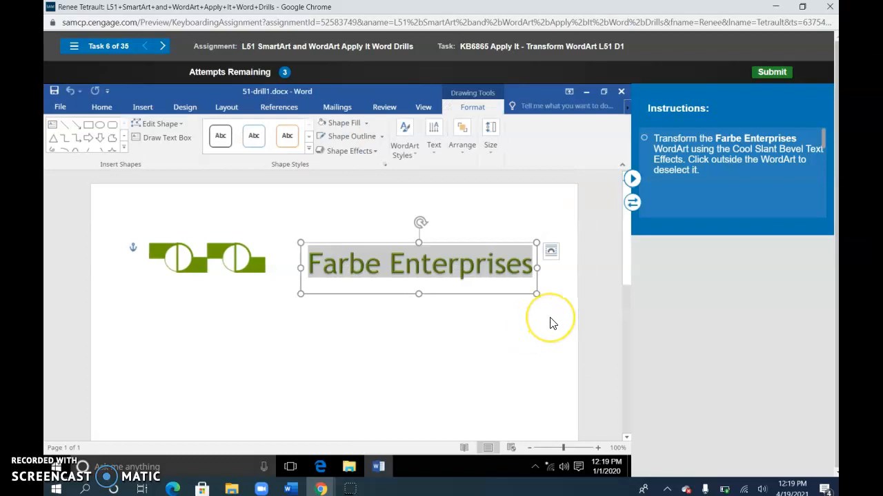
{"action": "left_click", "coordinate": [500, 339]}
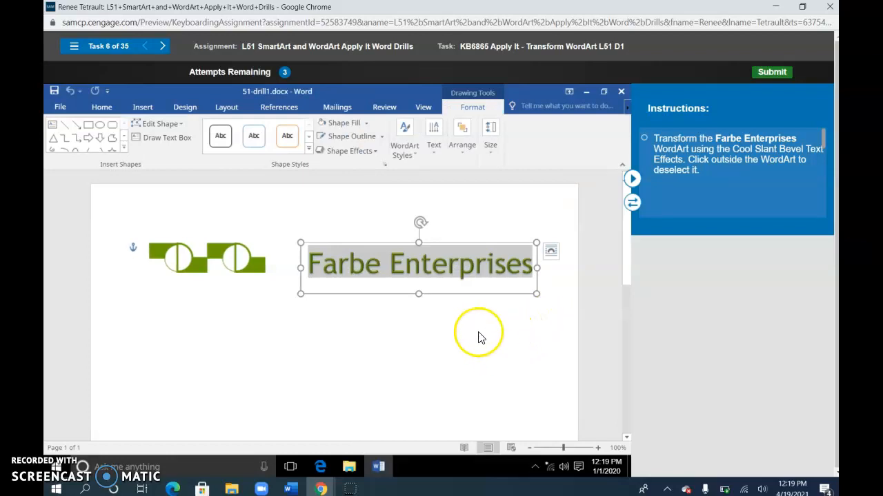
{"action": "left_click", "coordinate": [457, 308]}
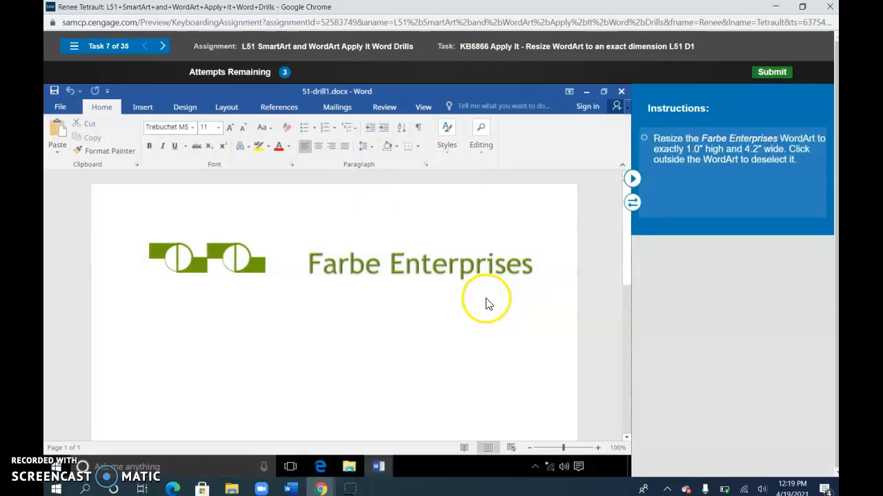
Resize the Farbe Enterprises WordArt to exactly 1.0" high and 4.2" wide, and deselect it
{"action": "left_click", "coordinate": [486, 261]}
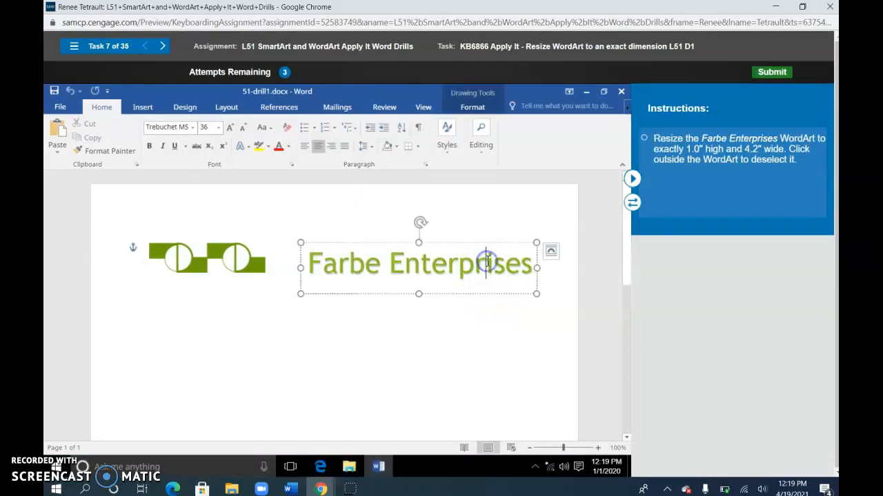
{"action": "left_click", "coordinate": [483, 111]}
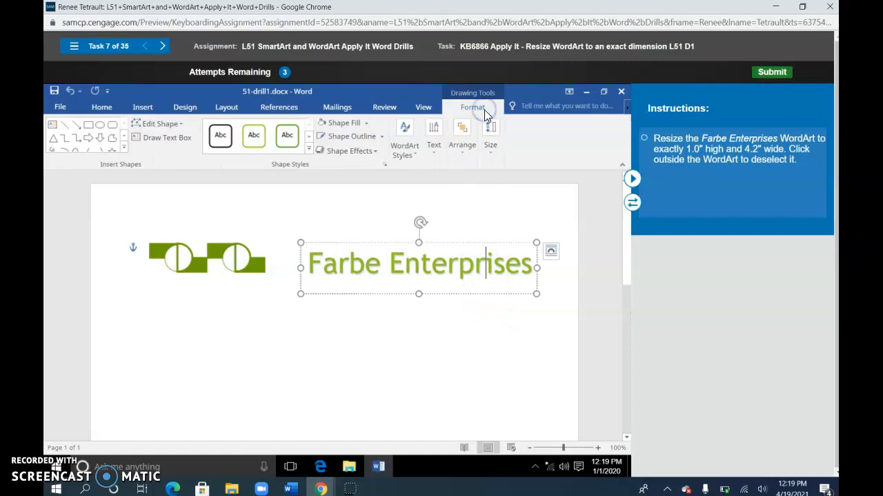
{"action": "left_click", "coordinate": [491, 150]}
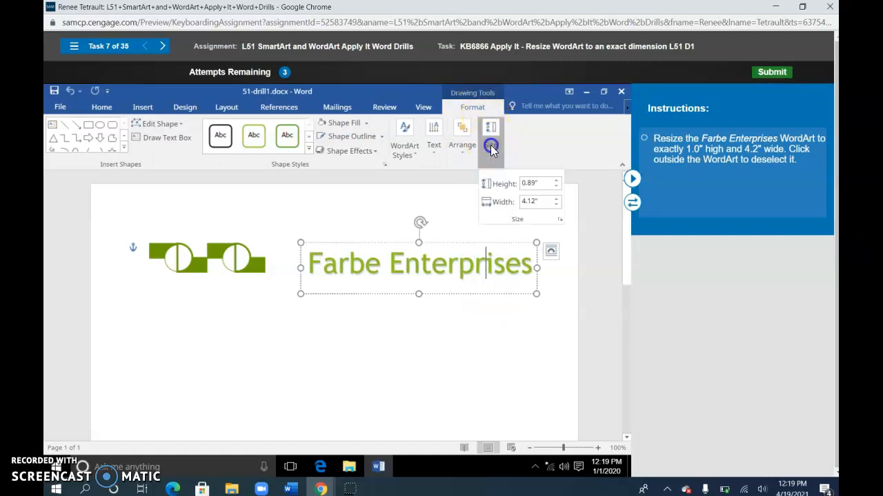
{"action": "left_click", "coordinate": [542, 182]}
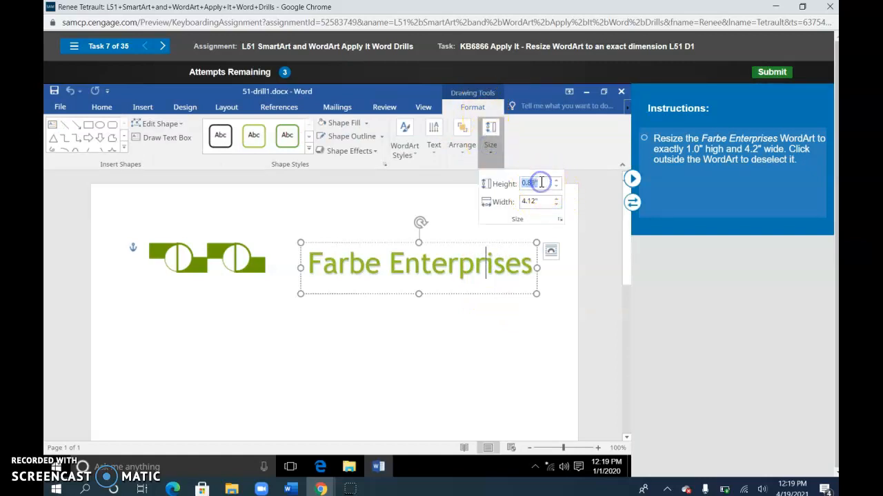
{"action": "key", "text": "Tab"}
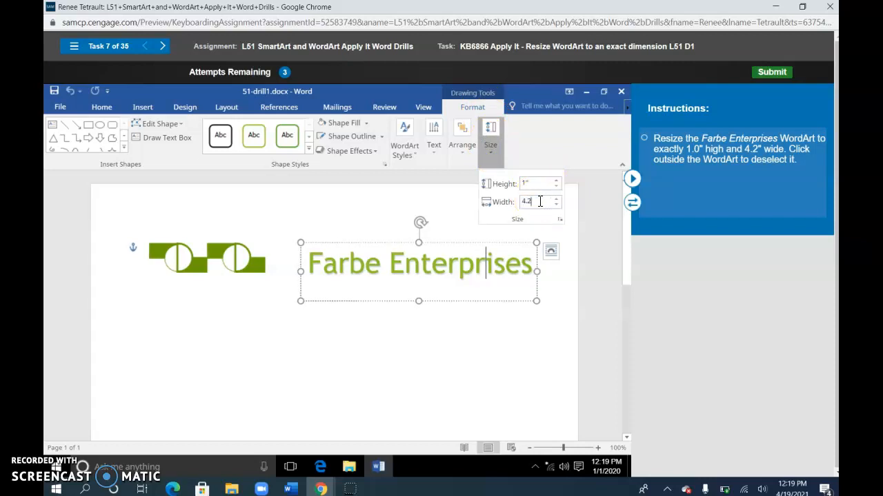
{"action": "type", "text": "4.2"}
{"action": "key", "text": "Return"}
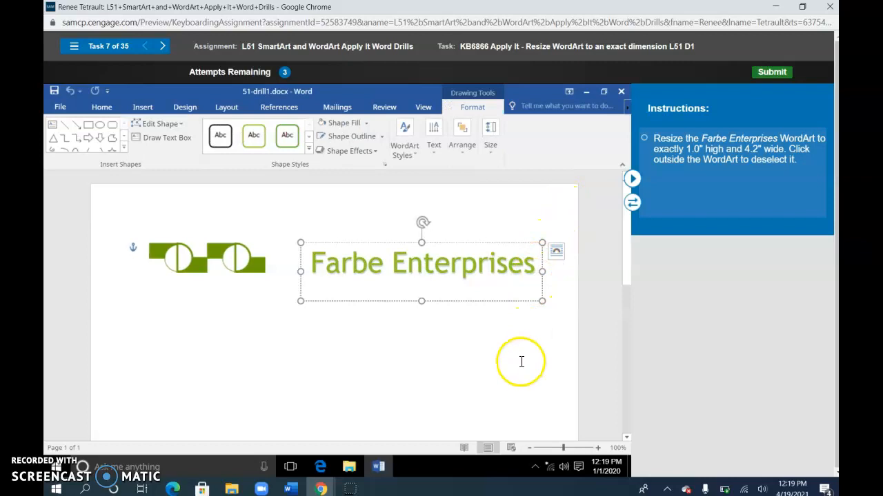
{"action": "left_click", "coordinate": [420, 322]}
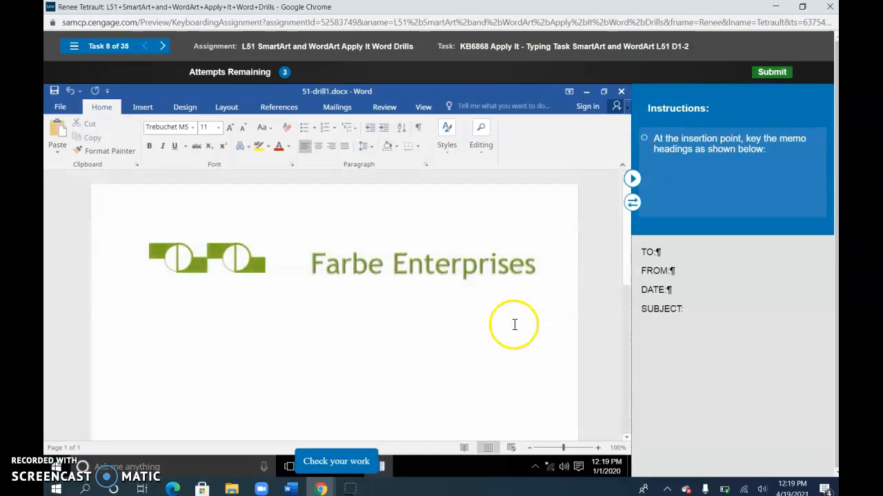
Enter the memo headings TO:, FROM:, DATE: and SUBJECT: on separate lines, check the work, and skip the following memo-typing task
{"action": "left_click", "coordinate": [236, 299]}
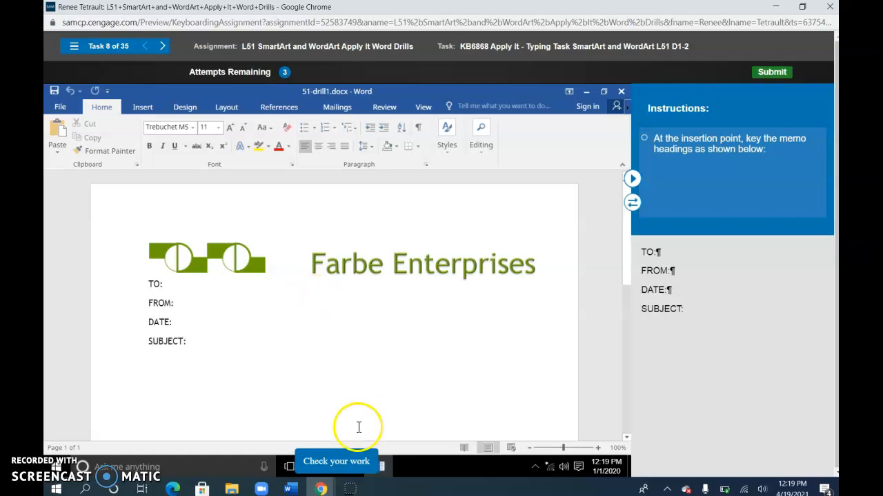
{"action": "left_click", "coordinate": [336, 464]}
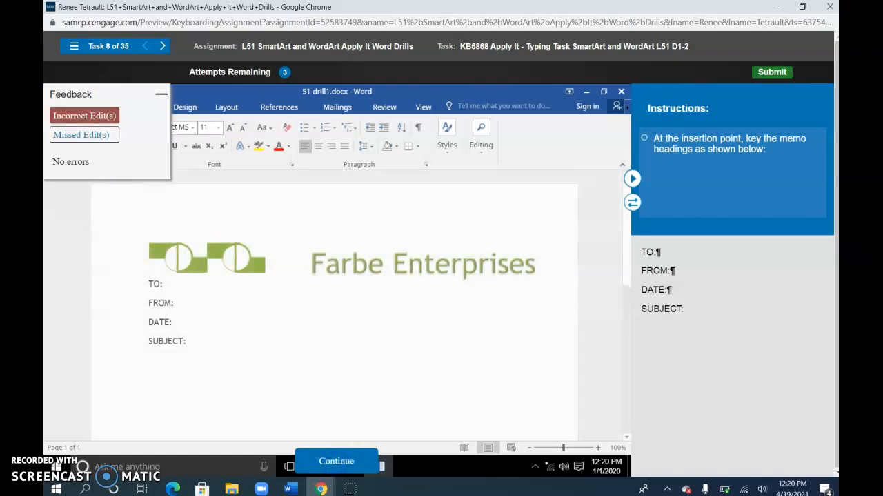
{"action": "left_click", "coordinate": [342, 462]}
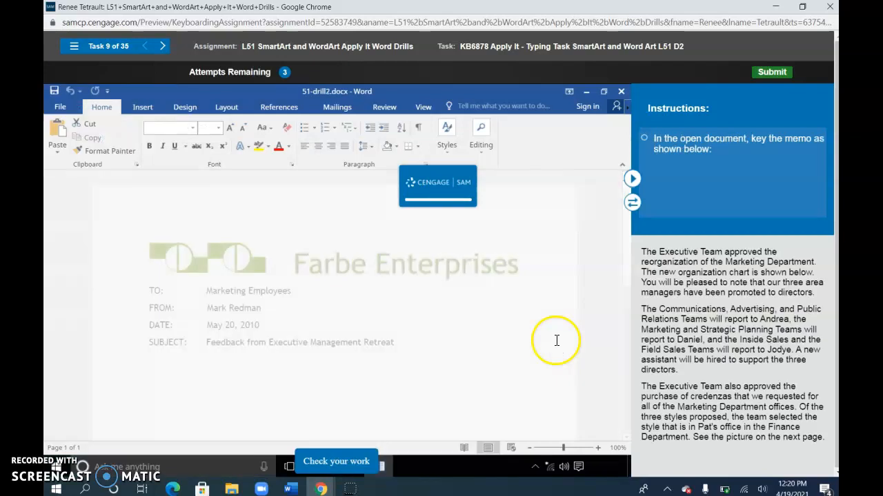
{"action": "left_click", "coordinate": [174, 371]}
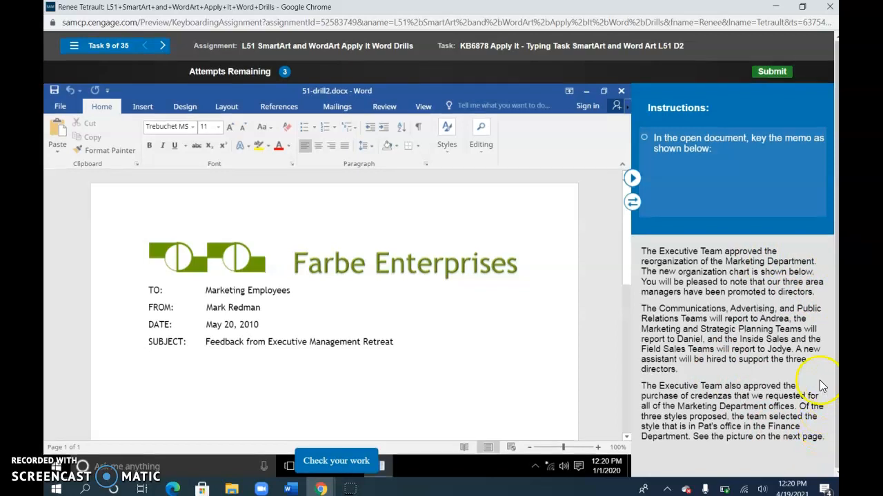
{"action": "left_click", "coordinate": [164, 47]}
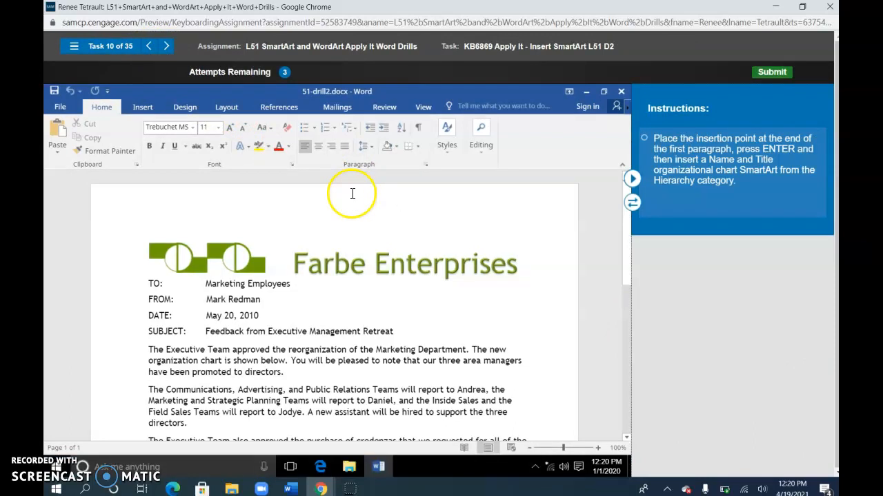
Insert a Name and Title Organization Chart from the Hierarchy category on a new line after the first paragraph, and add an Assistant shape
{"action": "left_click", "coordinate": [304, 378]}
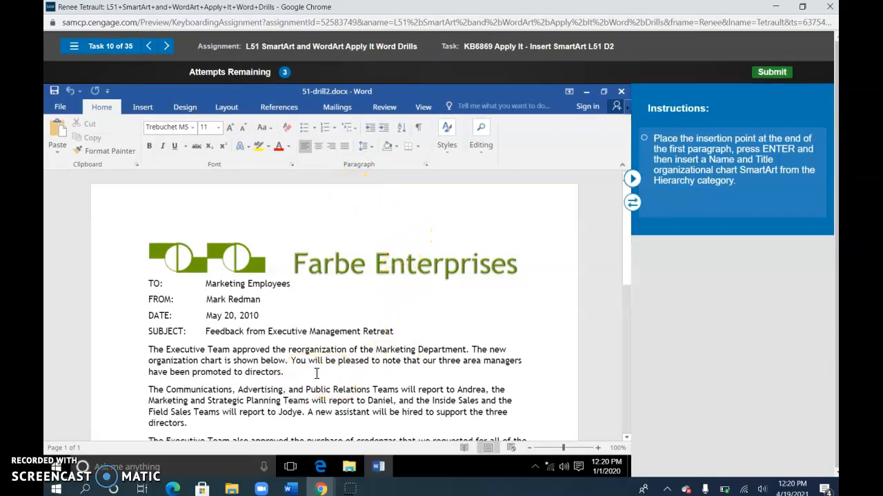
{"action": "key", "text": "Return"}
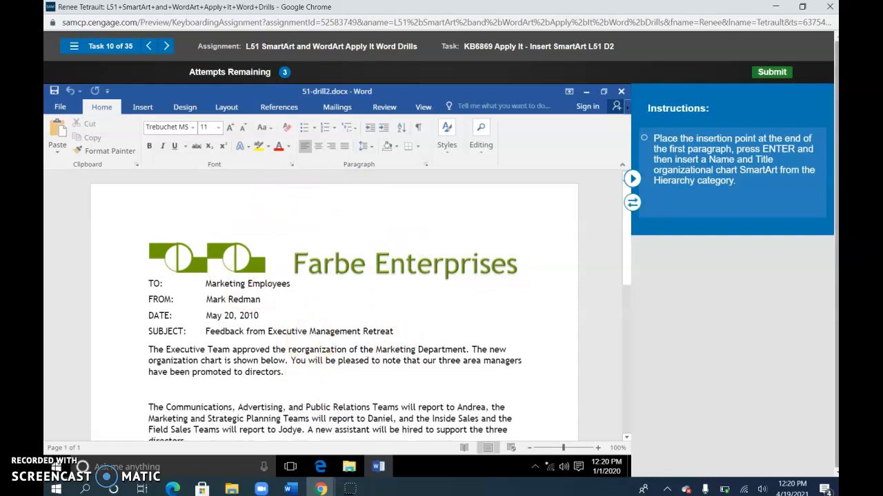
{"action": "left_click", "coordinate": [141, 109]}
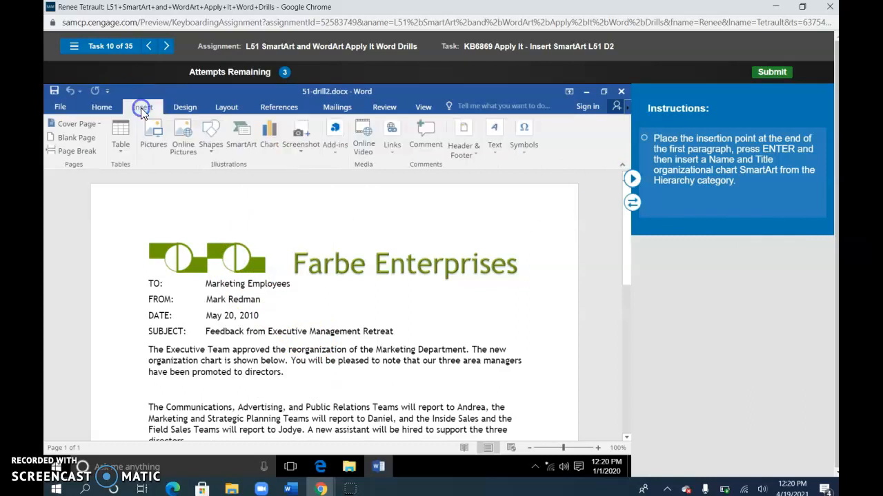
{"action": "left_click", "coordinate": [250, 142]}
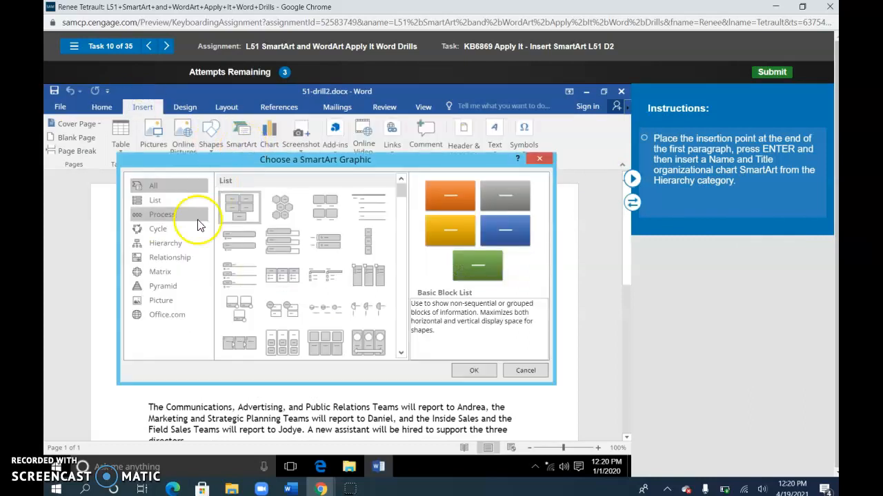
{"action": "left_click", "coordinate": [171, 242]}
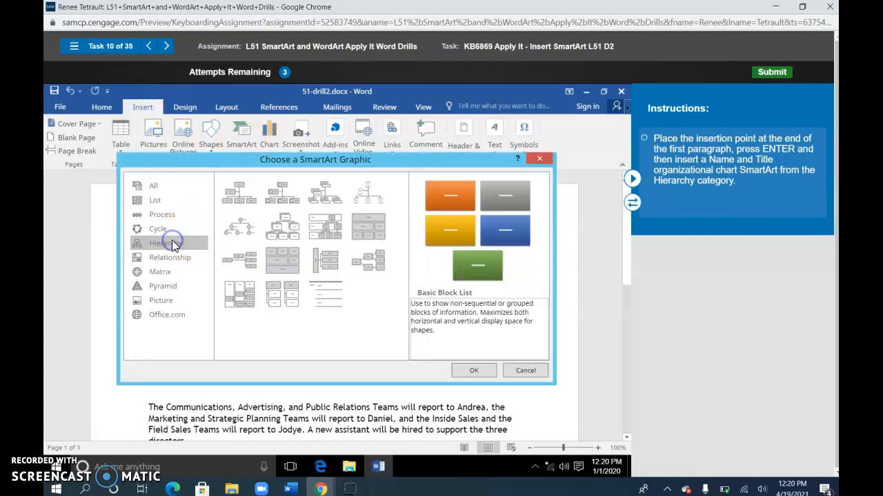
{"action": "left_click", "coordinate": [328, 193]}
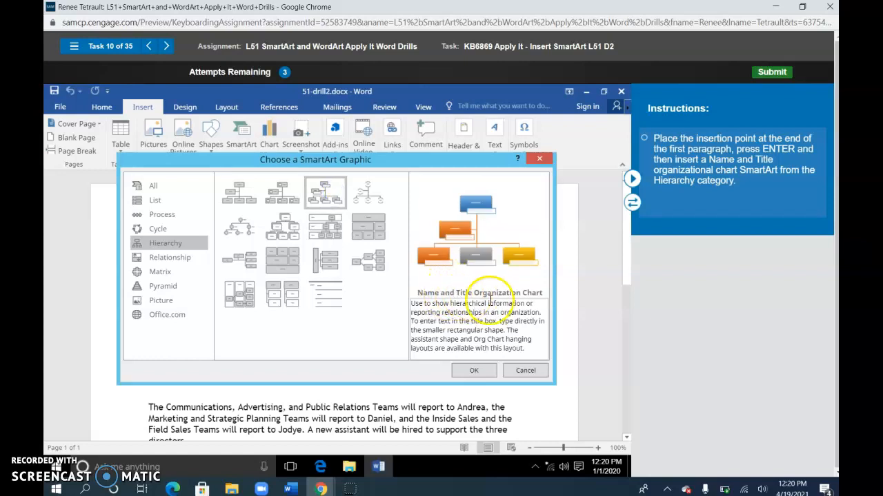
{"action": "left_click", "coordinate": [488, 371]}
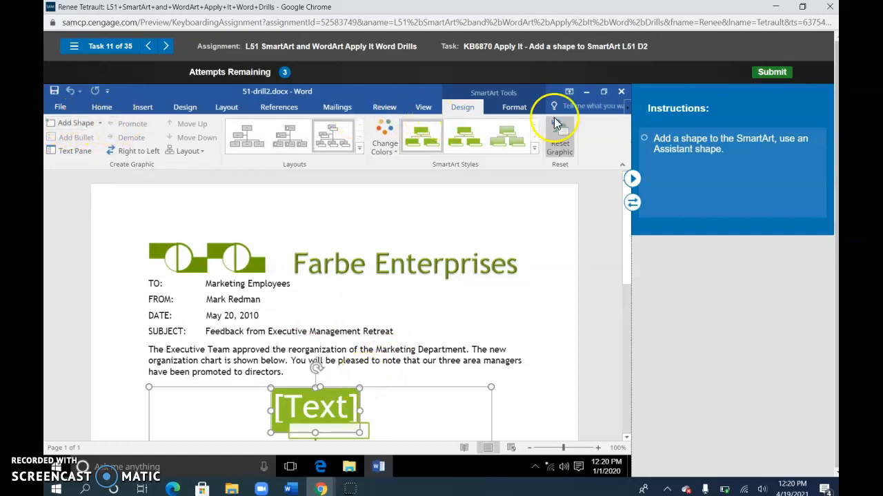
{"action": "left_click", "coordinate": [100, 128]}
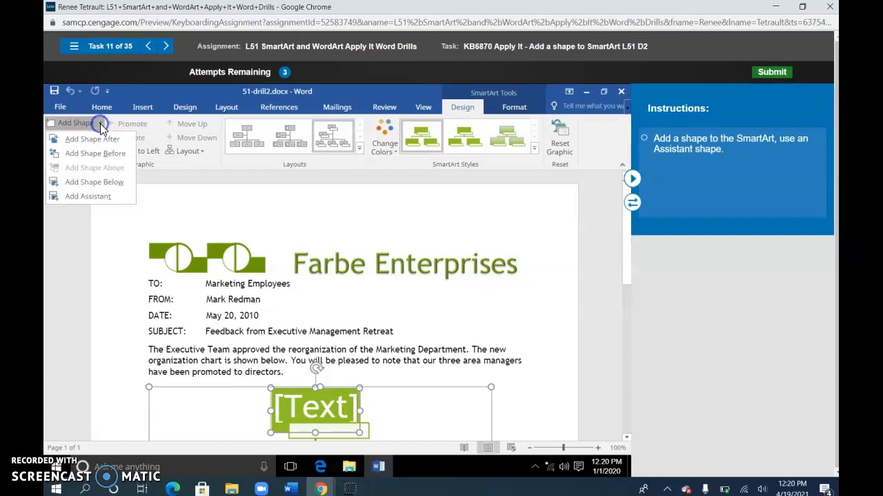
{"action": "left_click", "coordinate": [98, 199]}
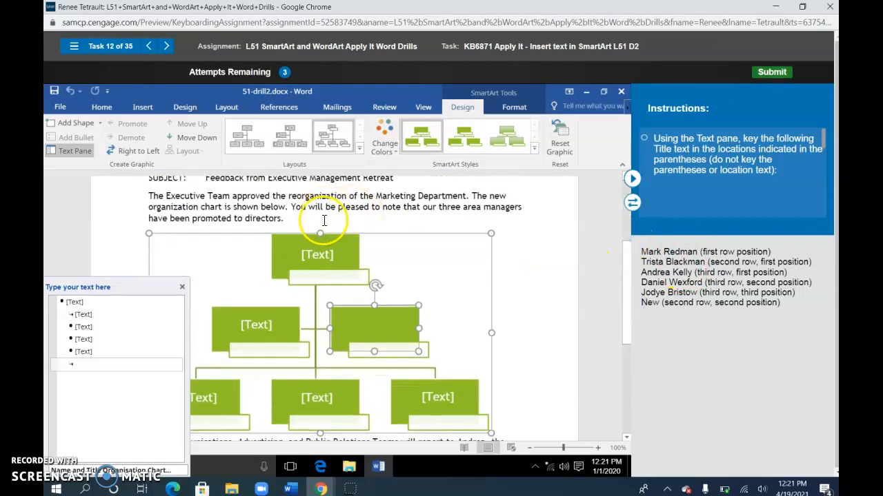
Enter the listed full names in the organization chart's first-row box and in the first boxes of the second and third rows
{"action": "left_click", "coordinate": [317, 252]}
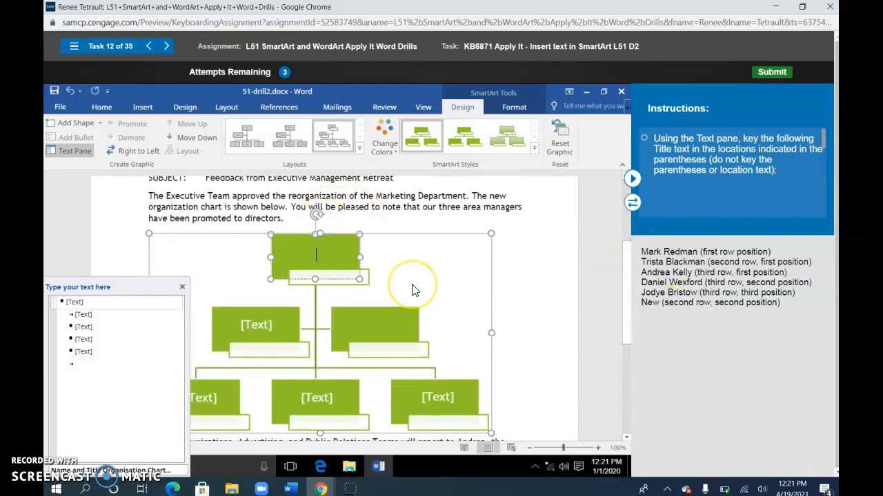
{"action": "type", "text": "Mark Redman"}
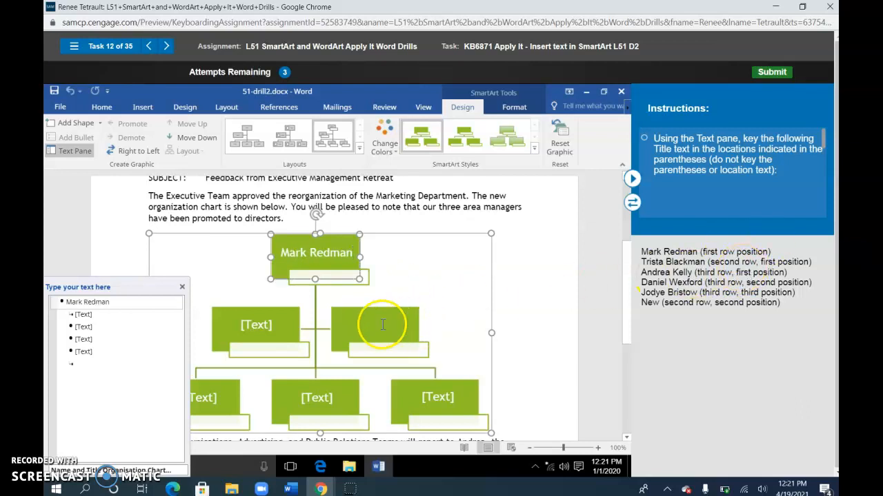
{"action": "left_click", "coordinate": [287, 321]}
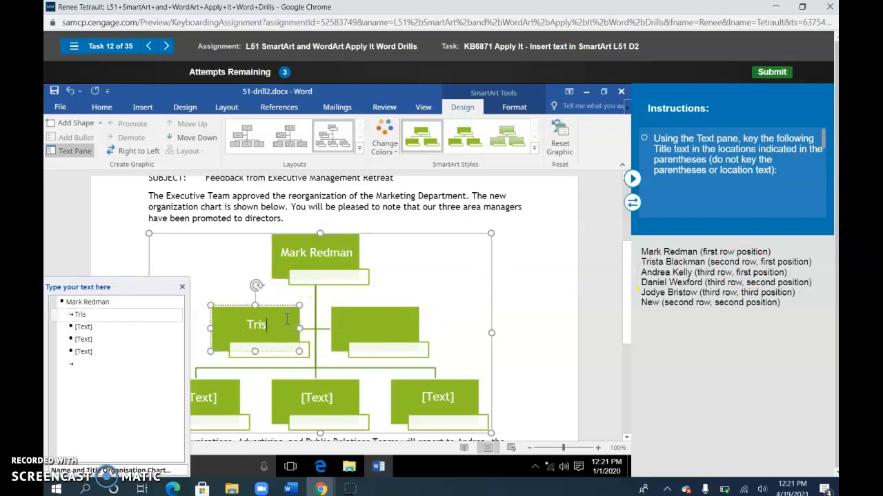
{"action": "type", "text": "Trista Blackman"}
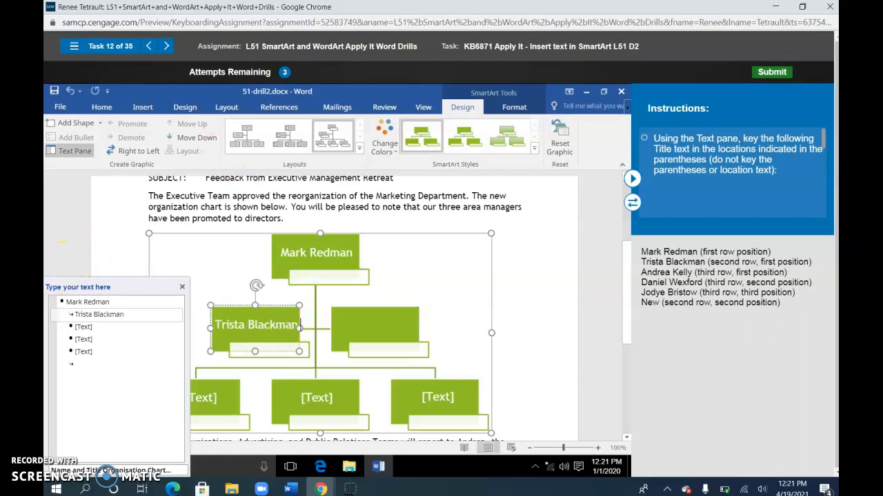
{"action": "left_click", "coordinate": [227, 390]}
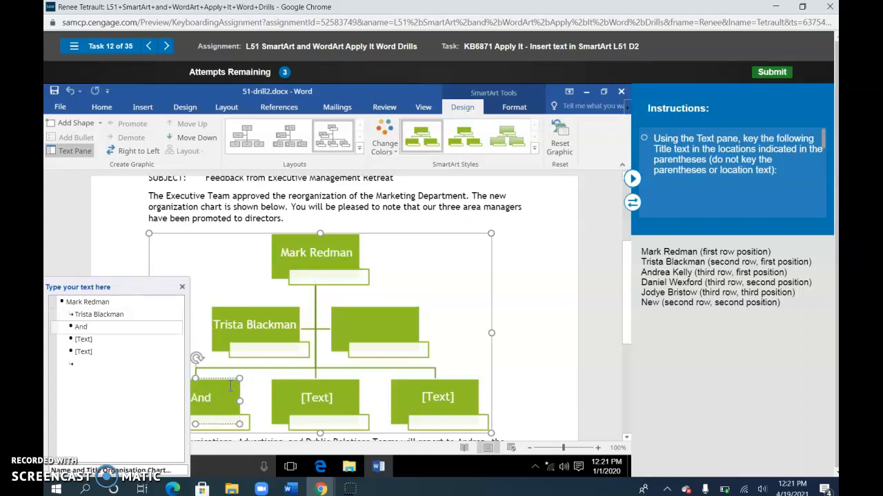
{"action": "type", "text": "Andrea Kelly"}
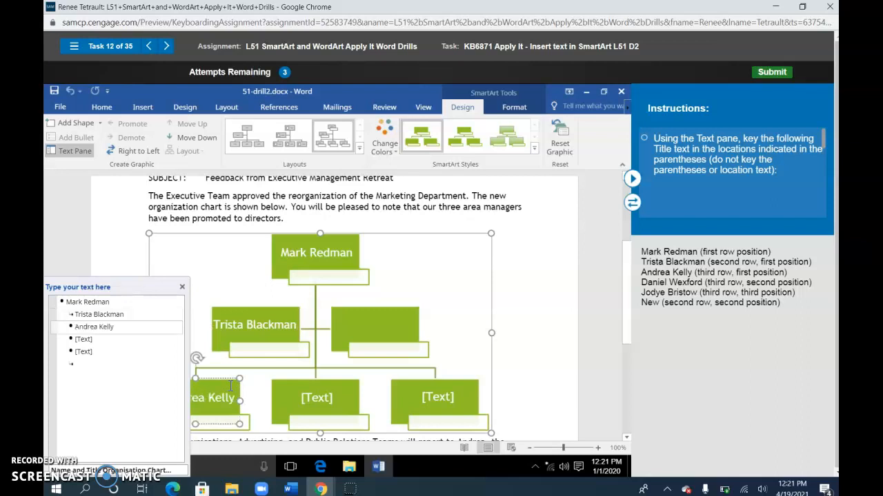
Enter the listed full names in the third row's second and third boxes, and "New" in the second row's second box
{"action": "left_click", "coordinate": [313, 393]}
{"action": "type", "text": "Daniel Wexford"}
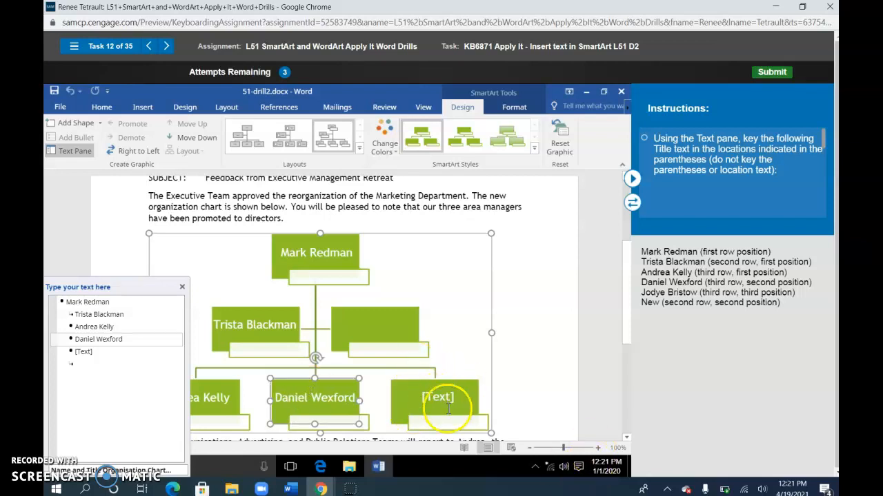
{"action": "left_click", "coordinate": [467, 395]}
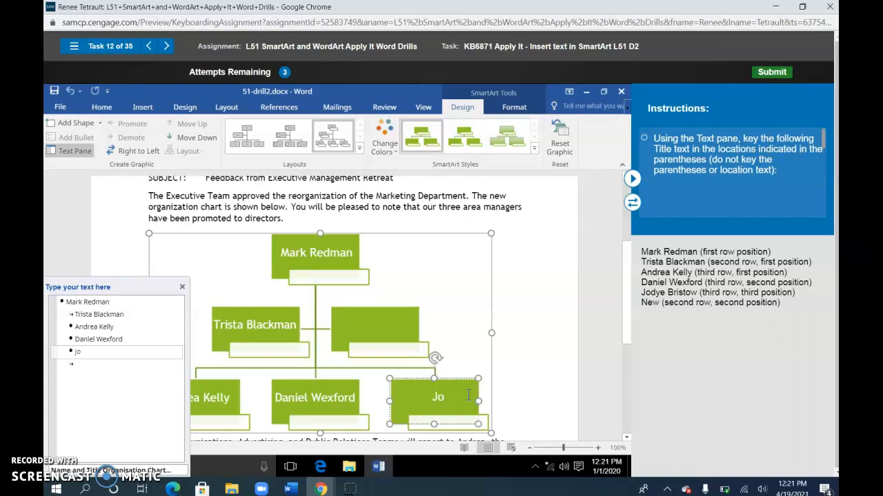
{"action": "type", "text": "Jodye Bristow"}
{"action": "left_click", "coordinate": [393, 349]}
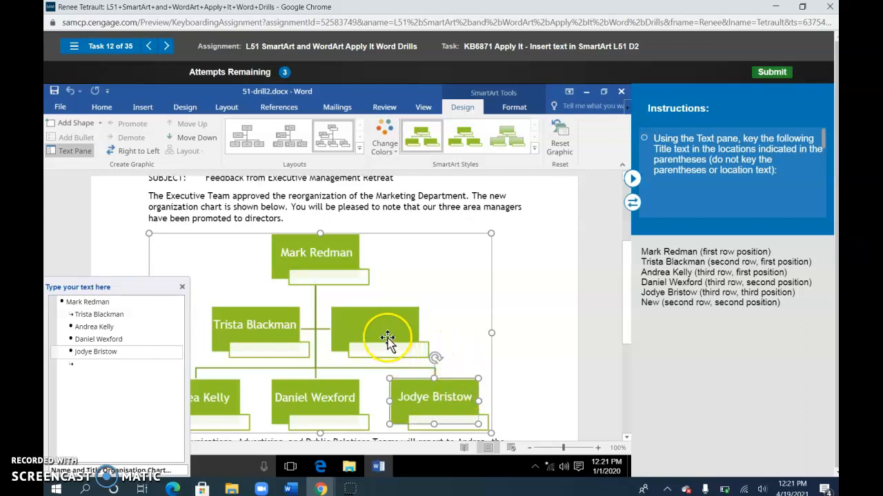
{"action": "left_click", "coordinate": [380, 324]}
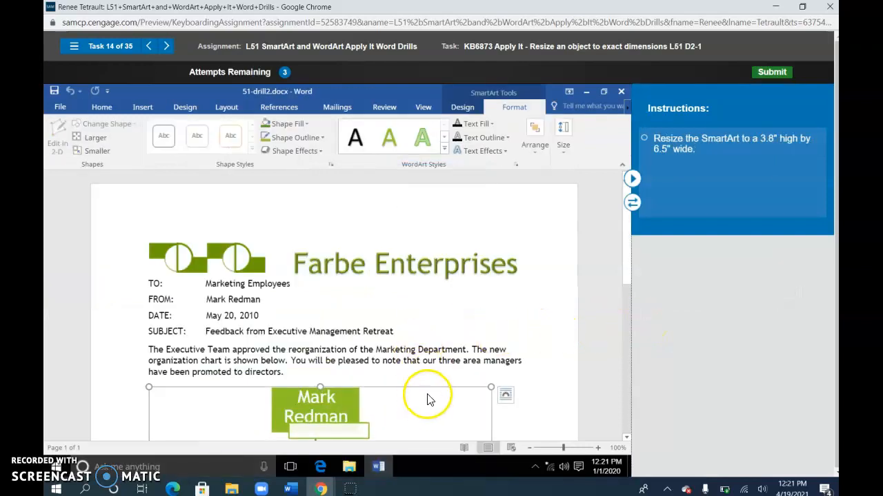
Resize the organization chart SmartArt to 3.8" high by 6.5" wide
{"action": "left_click", "coordinate": [563, 137]}
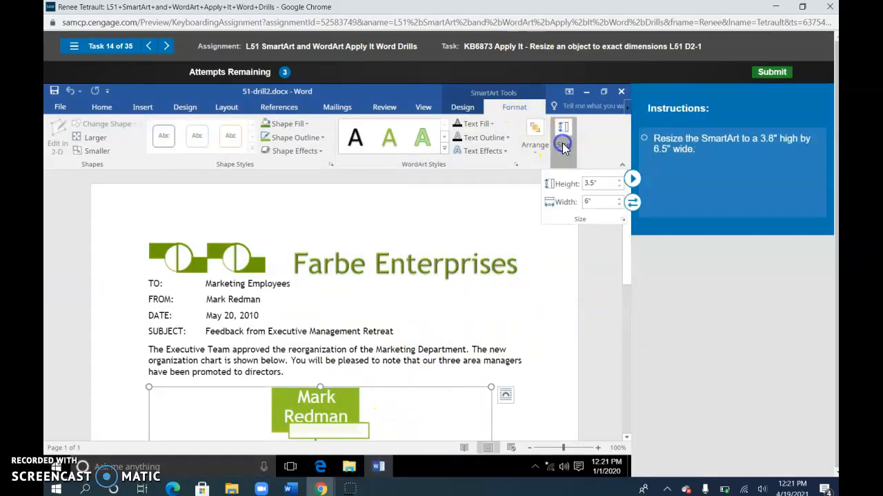
{"action": "left_click", "coordinate": [605, 183]}
{"action": "type", "text": "3."}
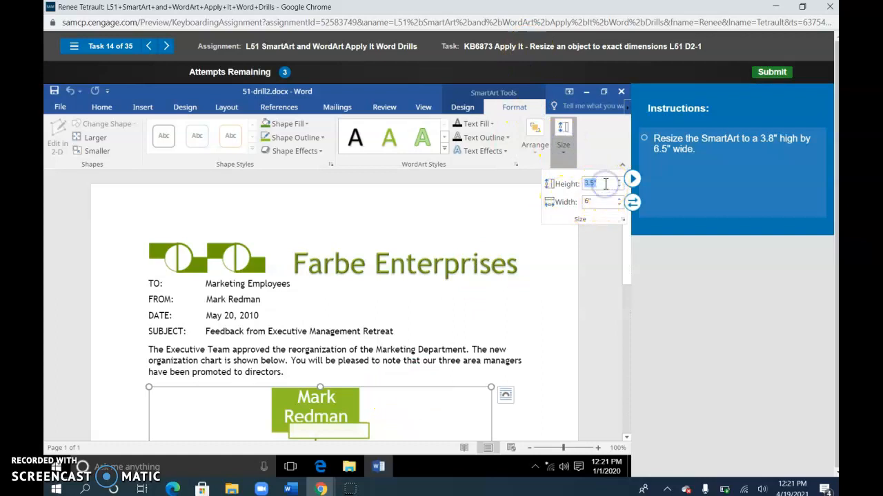
{"action": "type", "text": "8"}
{"action": "key", "text": "Tab"}
{"action": "type", "text": "6.5"}
{"action": "key", "text": "Return"}
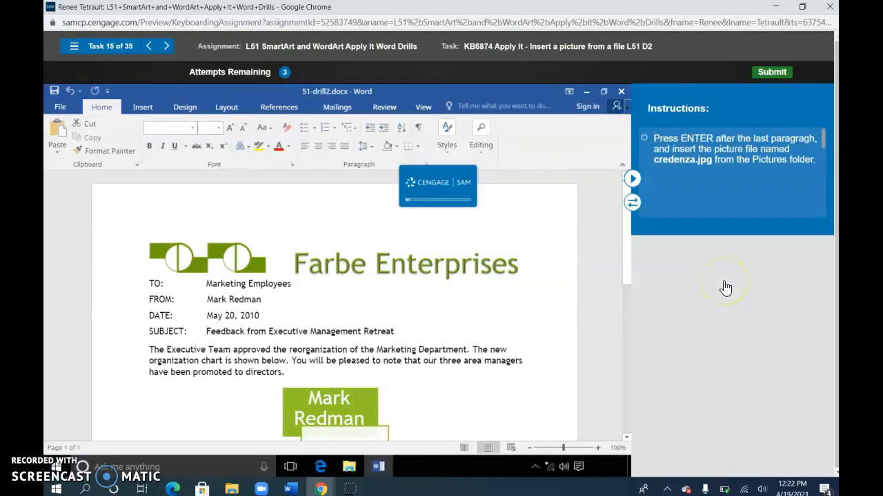
Add a new line after the memo's last paragraph and insert the picture credenza.jpg from the Pictures folder there
{"action": "scroll", "coordinate": [543, 265], "scroll_direction": "down", "scroll_amount": 2}
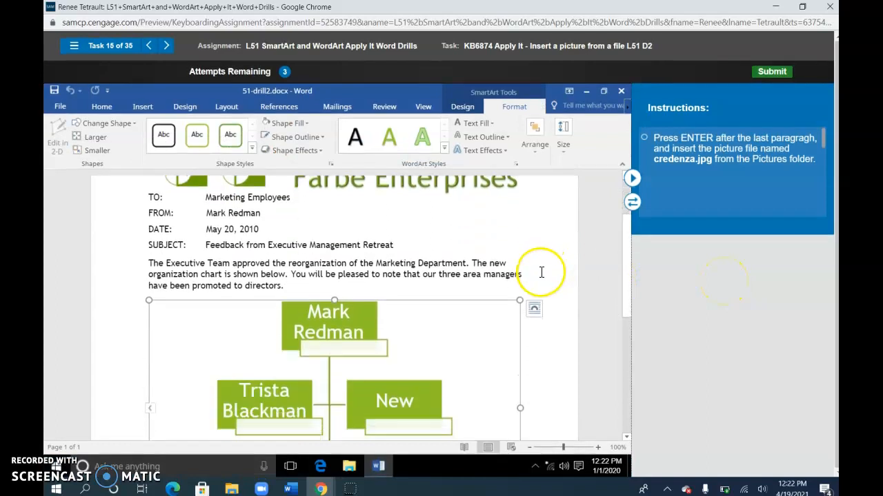
{"action": "scroll", "coordinate": [542, 273], "scroll_direction": "down", "scroll_amount": 1}
{"action": "scroll", "coordinate": [529, 290], "scroll_direction": "down", "scroll_amount": 5}
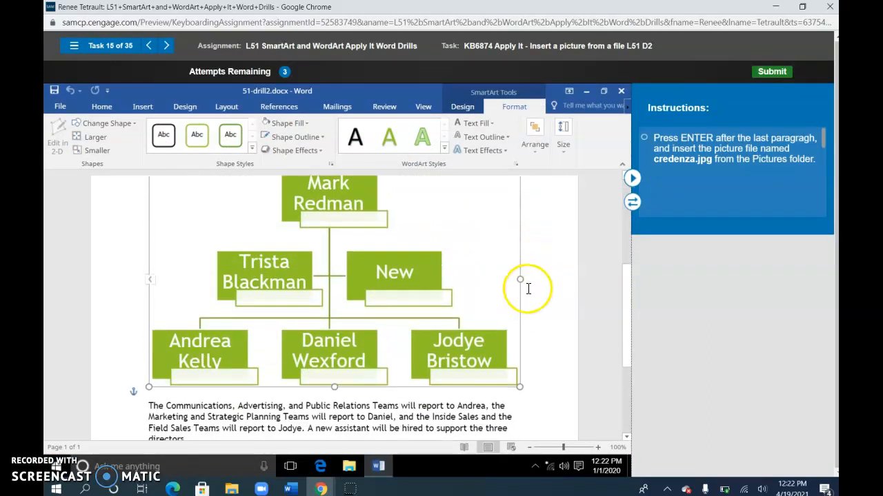
{"action": "left_click", "coordinate": [475, 353]}
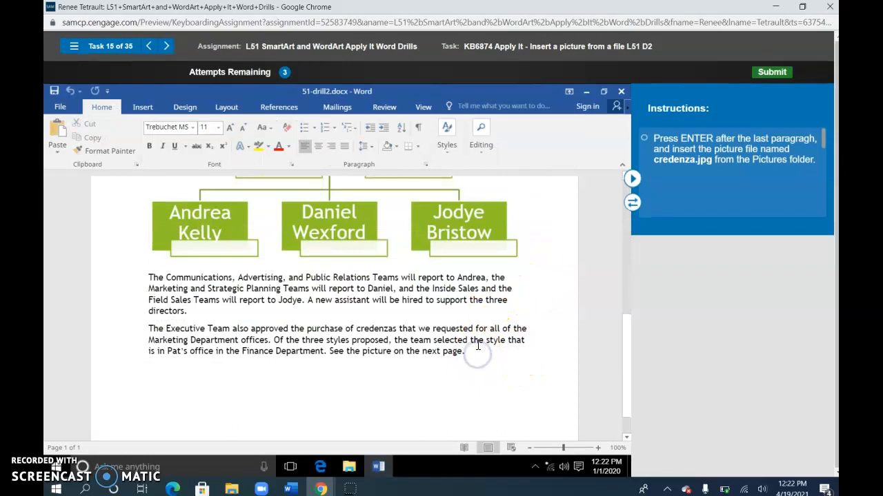
{"action": "key", "text": "Return"}
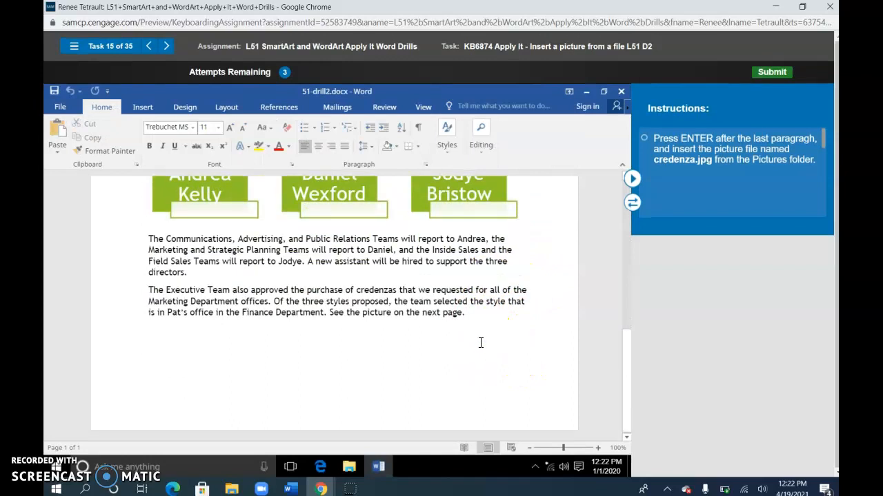
{"action": "left_click", "coordinate": [140, 109]}
{"action": "left_click", "coordinate": [154, 138]}
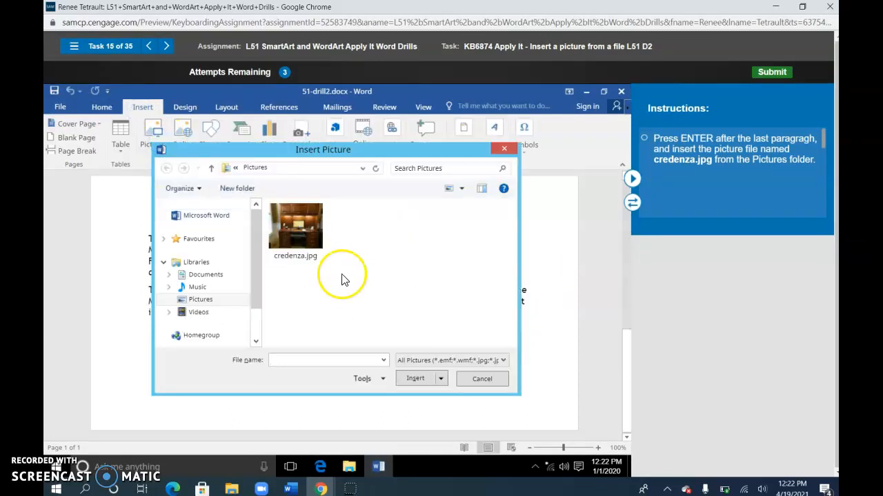
{"action": "left_click", "coordinate": [320, 250]}
{"action": "left_click", "coordinate": [412, 377]}
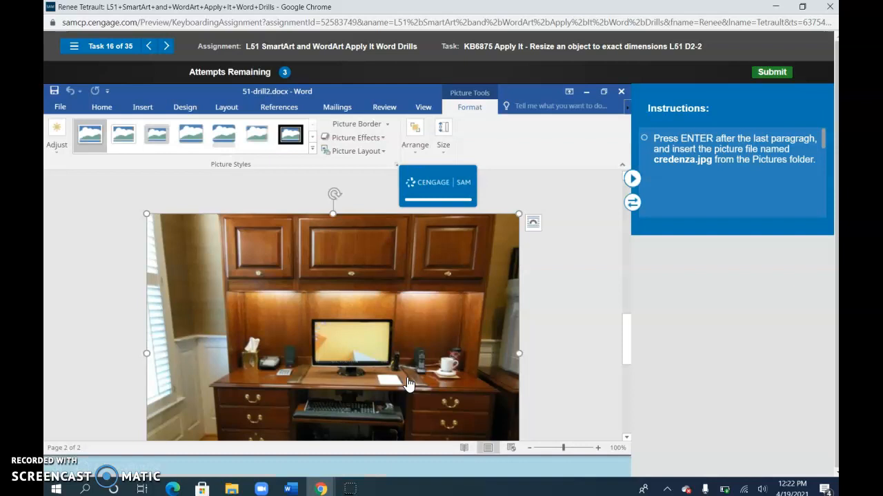
Set the credenza picture's height to 5"
{"action": "left_click", "coordinate": [444, 147]}
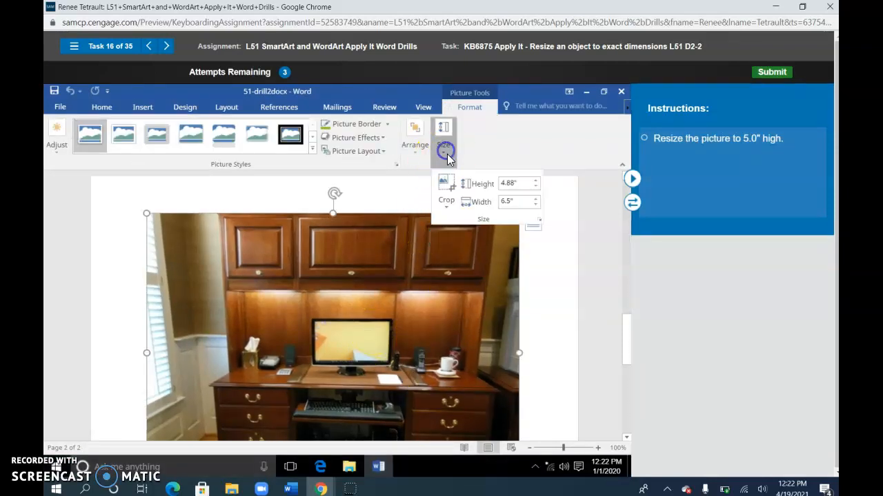
{"action": "left_click", "coordinate": [526, 183]}
{"action": "type", "text": "5"}
{"action": "key", "text": "Return"}
{"action": "left_click", "coordinate": [513, 228]}
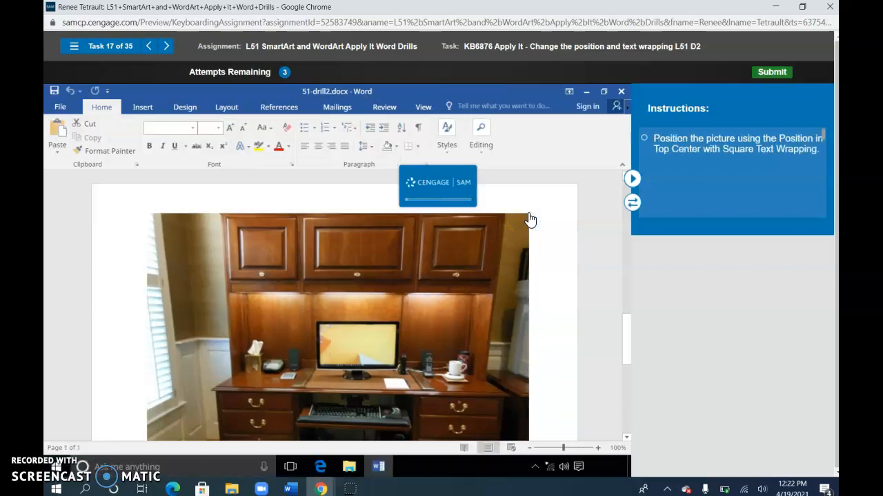
Position the credenza picture in Top Center with Square Text Wrapping
{"action": "left_click", "coordinate": [623, 219]}
{"action": "left_click_drag", "start_coordinate": [623, 220], "coordinate": [627, 368]}
{"action": "left_click", "coordinate": [415, 148]}
{"action": "left_click", "coordinate": [418, 186]}
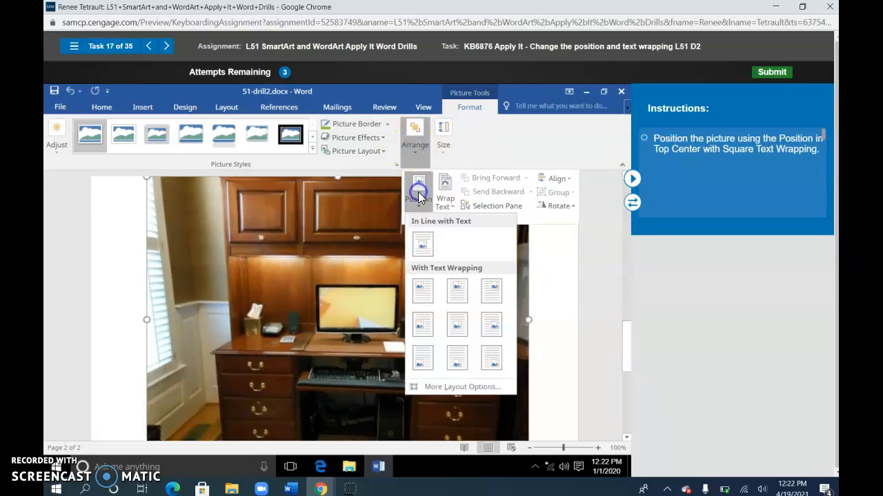
{"action": "left_click", "coordinate": [463, 292]}
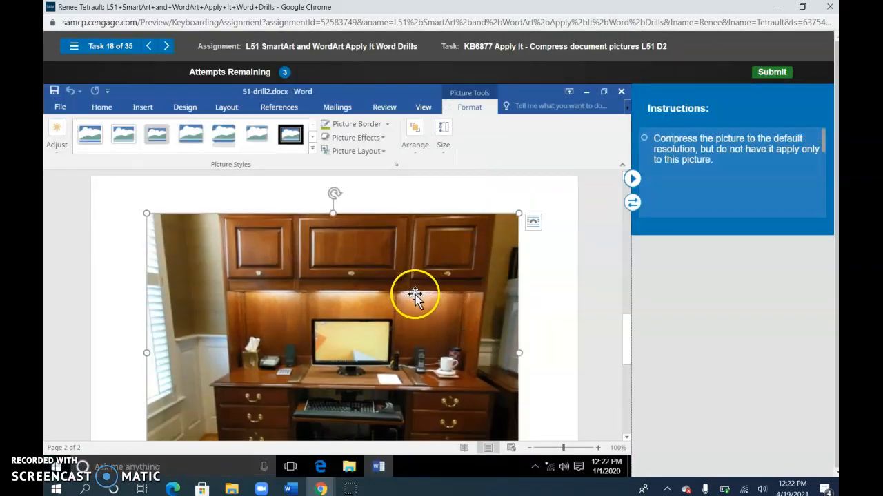
Compress the document's pictures at the default resolution, with the option to apply only to this picture turned off
{"action": "left_click", "coordinate": [53, 144]}
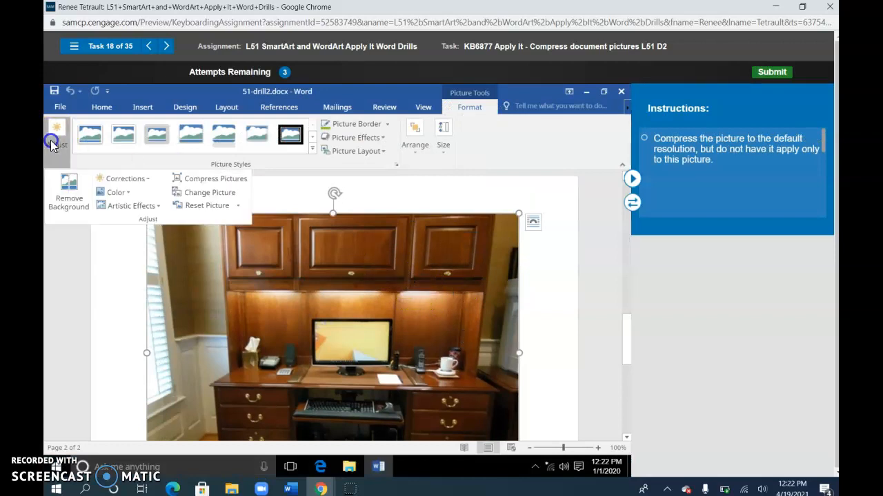
{"action": "left_click", "coordinate": [216, 179]}
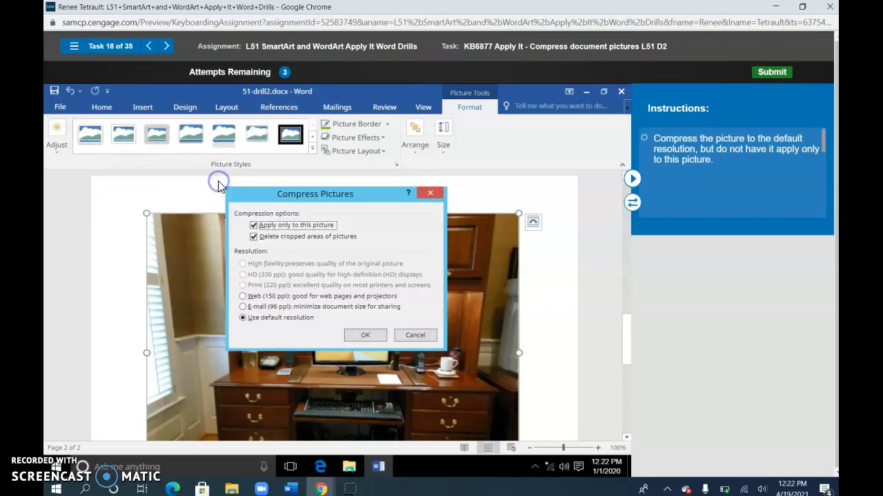
{"action": "left_click", "coordinate": [254, 226]}
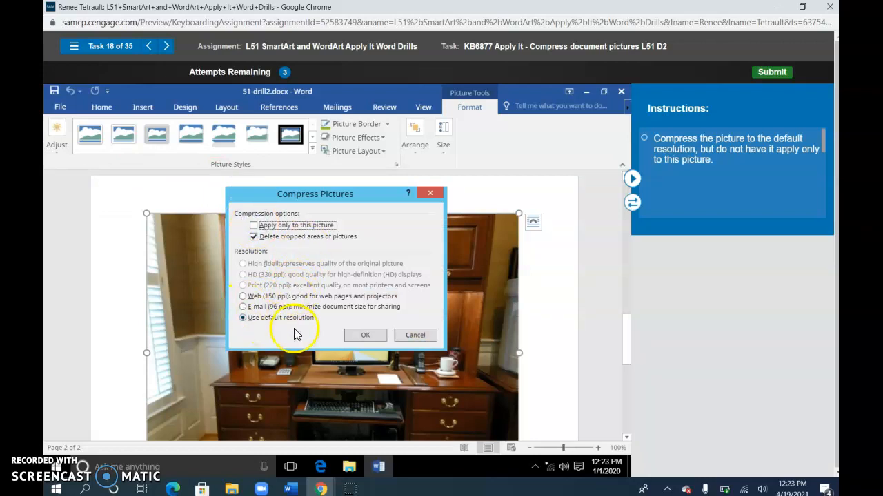
{"action": "left_click", "coordinate": [360, 335]}
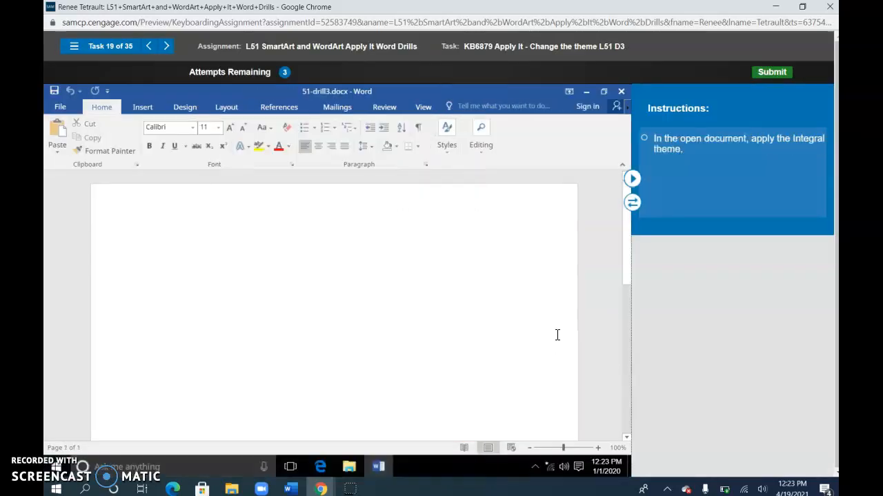
Apply the Integral theme to the blank 51-drill3 document
{"action": "left_click", "coordinate": [187, 107]}
{"action": "left_click", "coordinate": [55, 134]}
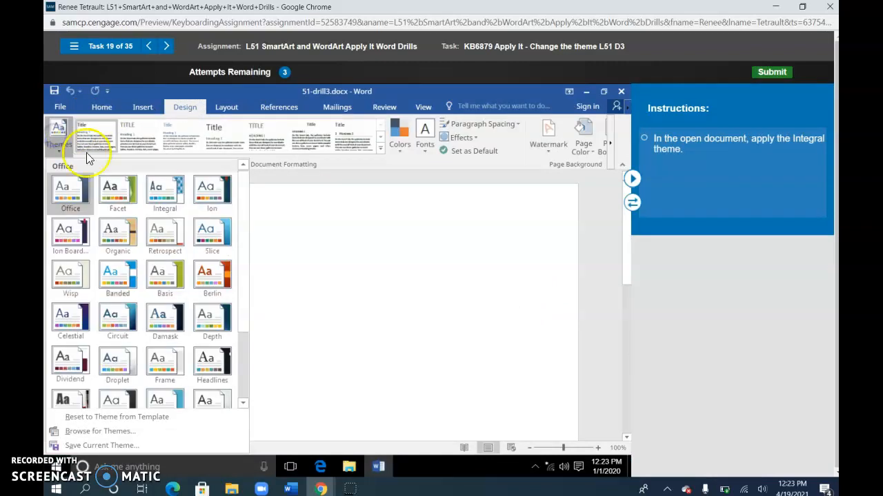
{"action": "left_click", "coordinate": [171, 200]}
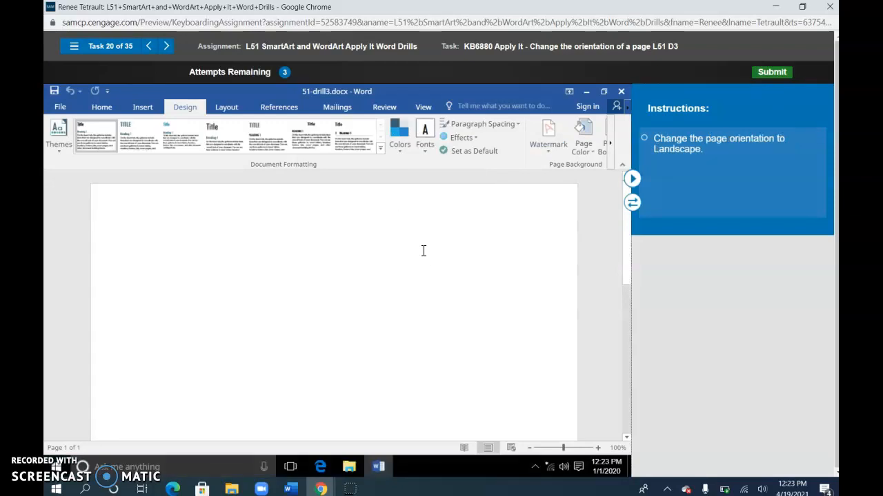
Change the page orientation to Landscape and the margins to Moderate
{"action": "left_click", "coordinate": [228, 109]}
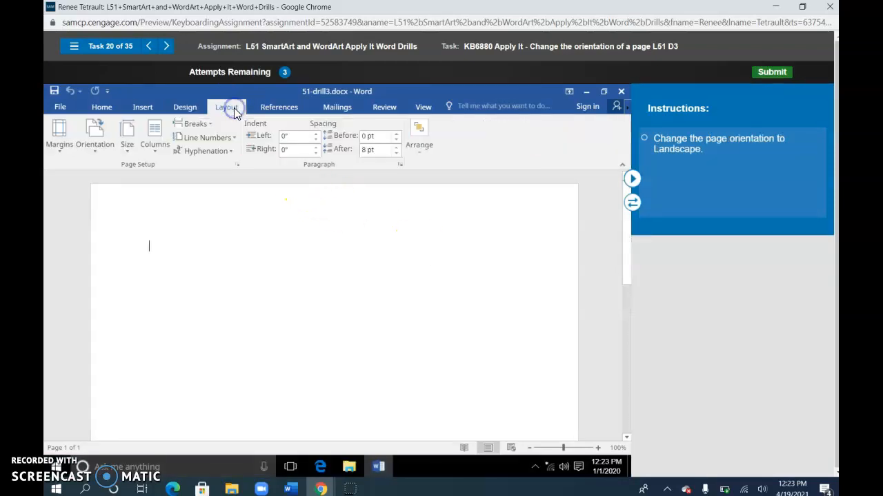
{"action": "left_click", "coordinate": [94, 130]}
{"action": "left_click", "coordinate": [123, 204]}
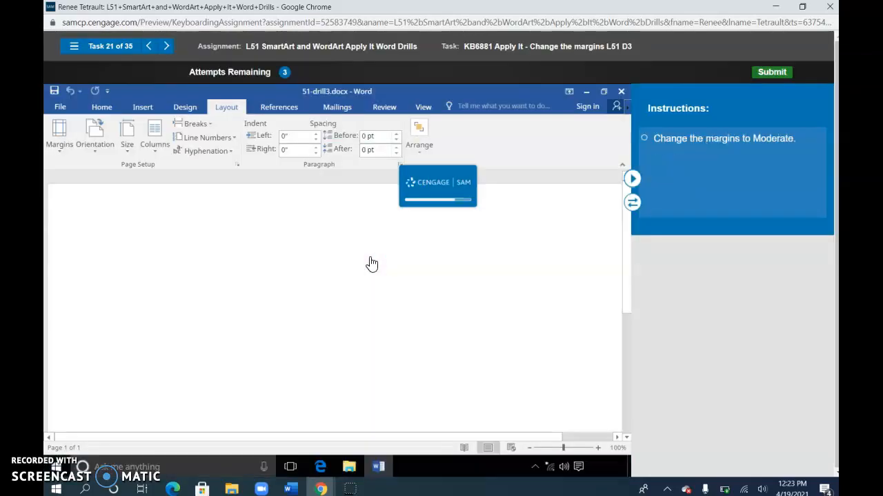
{"action": "left_click", "coordinate": [66, 131]}
{"action": "left_click", "coordinate": [104, 296]}
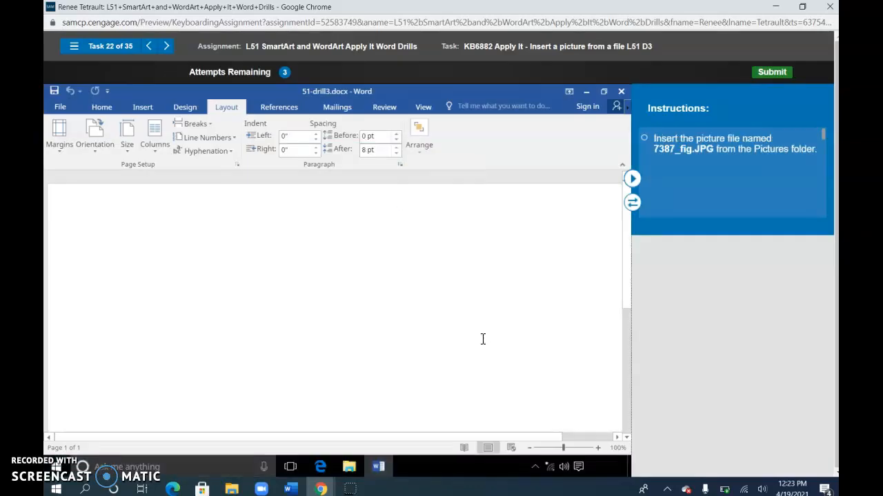
Insert the picture 7387_fig.JPG from the Pictures folder into the blank landscape page
{"action": "left_click", "coordinate": [465, 326]}
{"action": "left_click", "coordinate": [130, 111]}
{"action": "left_click", "coordinate": [100, 108]}
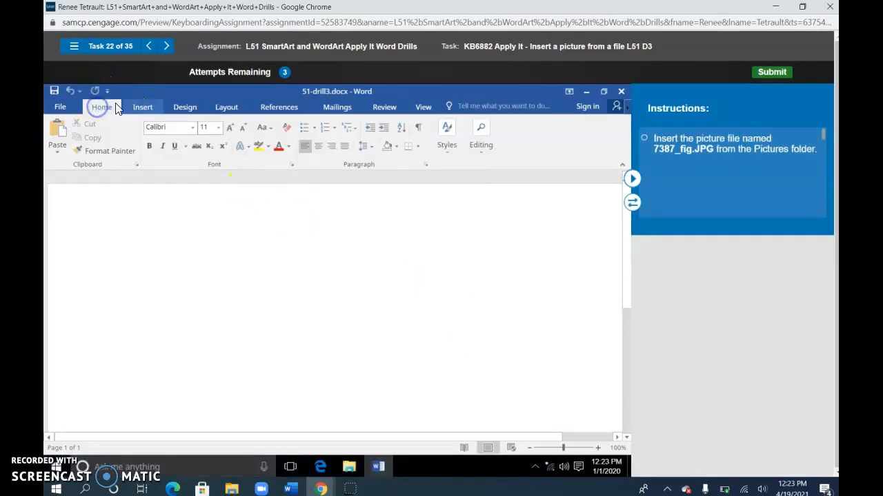
{"action": "left_click", "coordinate": [140, 107]}
{"action": "left_click", "coordinate": [152, 130]}
{"action": "left_click", "coordinate": [295, 238]}
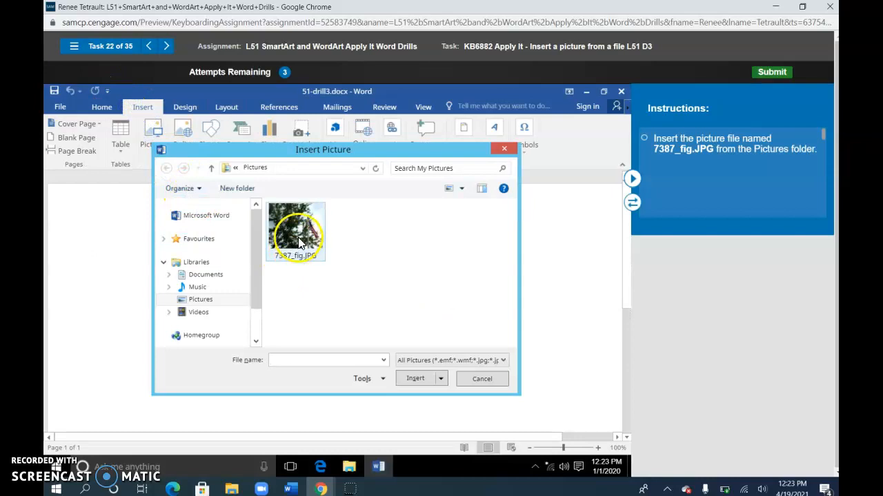
{"action": "left_click", "coordinate": [418, 379]}
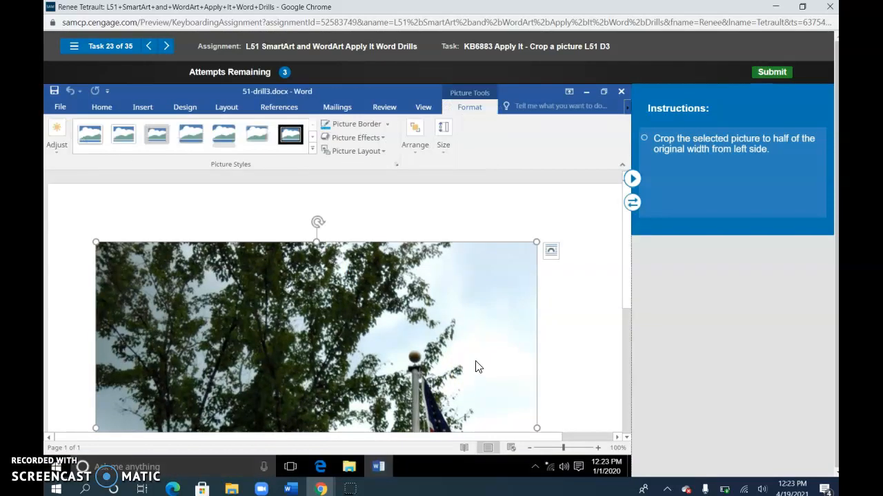
Crop the flag picture from its left side to half its original width, about 3.8", and apply the crop
{"action": "left_click", "coordinate": [428, 336]}
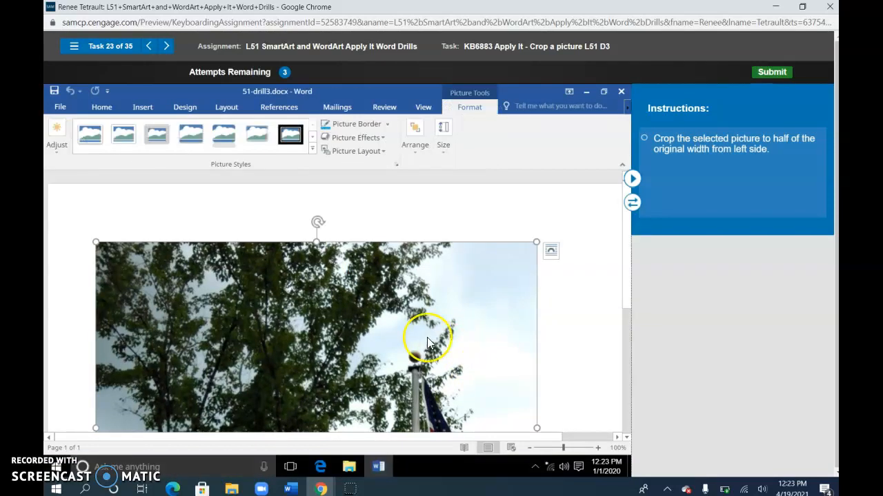
{"action": "left_click", "coordinate": [442, 146]}
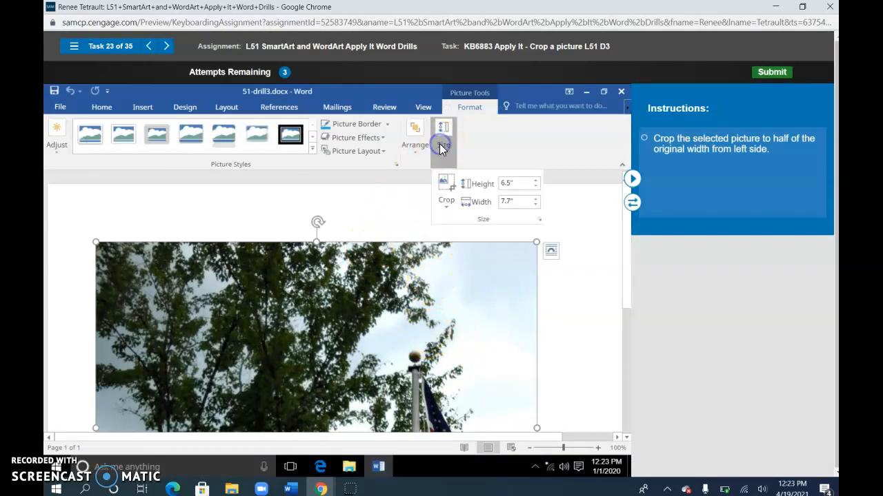
{"action": "left_click", "coordinate": [447, 184]}
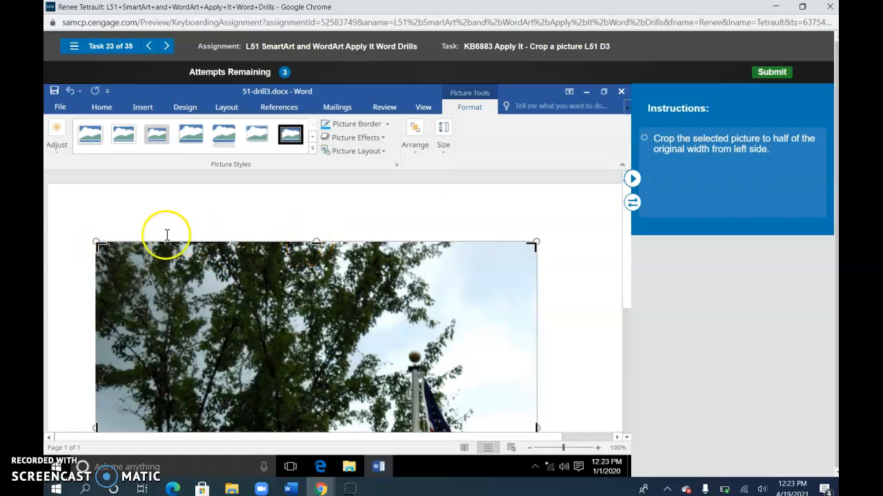
{"action": "left_click_drag", "start_coordinate": [100, 246], "coordinate": [319, 243]}
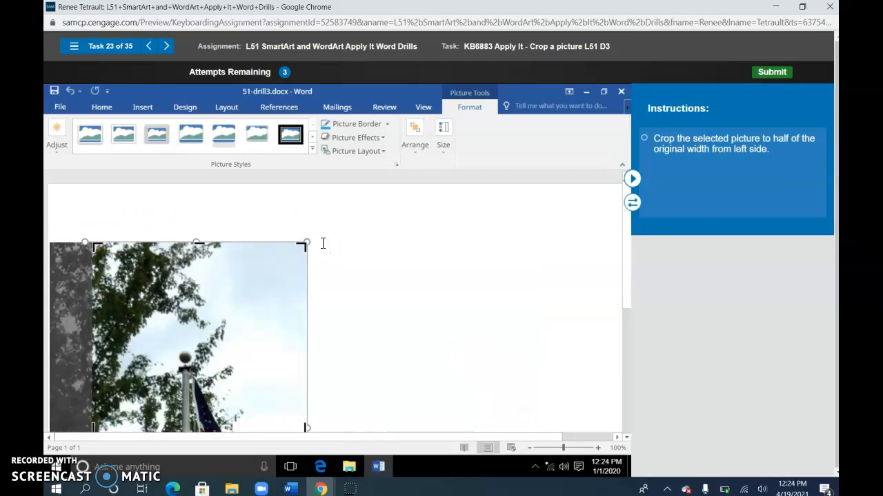
{"action": "left_click", "coordinate": [443, 131]}
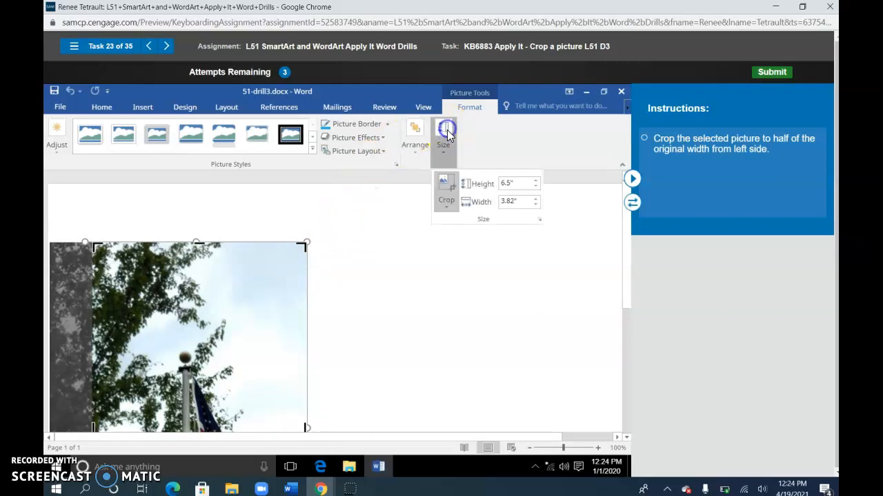
{"action": "left_click", "coordinate": [443, 185]}
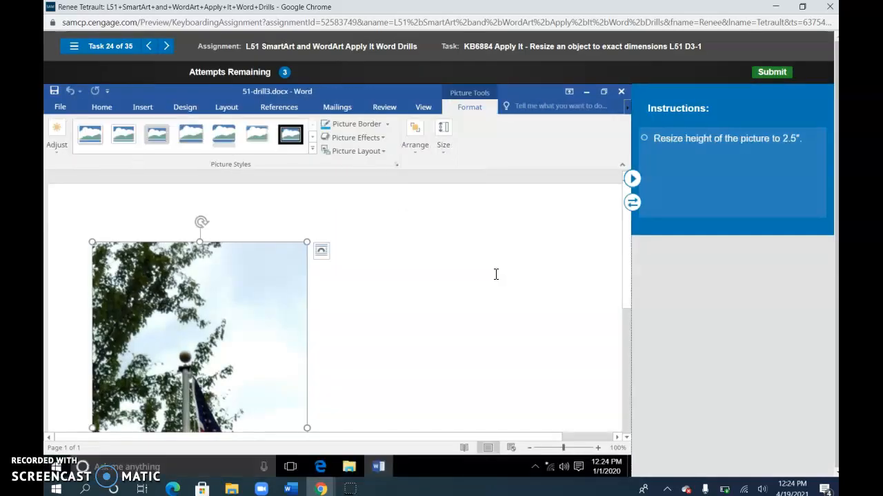
Set the cropped flag picture's height to 2.5" and add a standard red border to it
{"action": "left_click", "coordinate": [443, 141]}
{"action": "left_click", "coordinate": [511, 184]}
{"action": "type", "text": "2.5"}
{"action": "key", "text": "Return"}
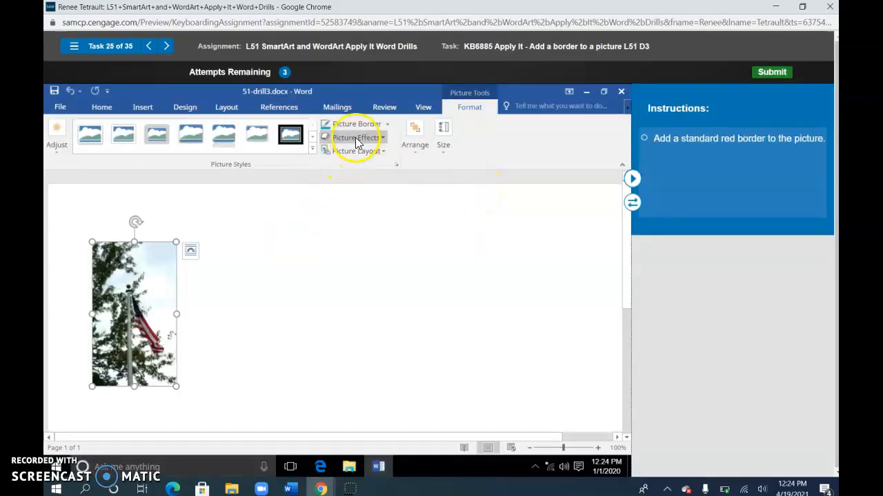
{"action": "left_click", "coordinate": [364, 128]}
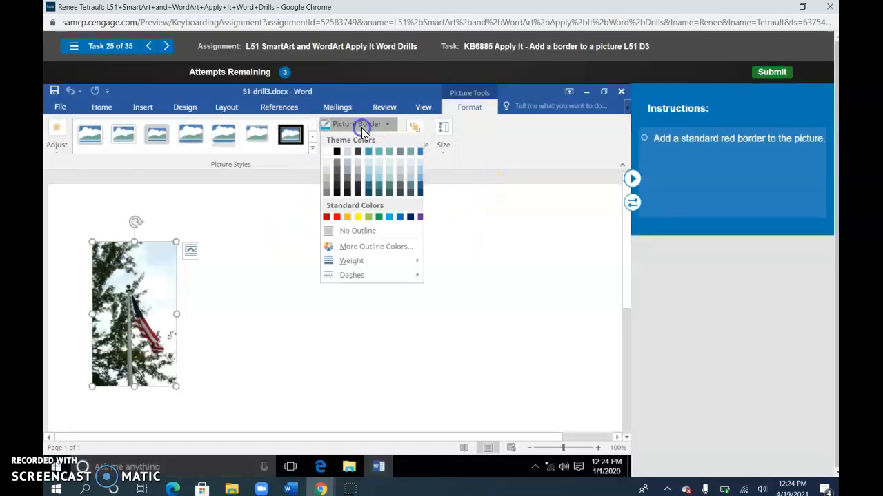
{"action": "left_click", "coordinate": [337, 218]}
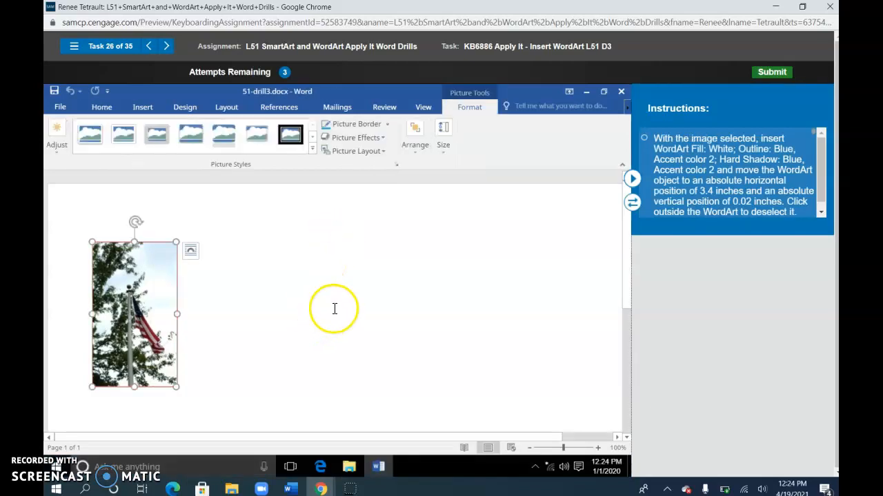
{"action": "left_click", "coordinate": [343, 300]}
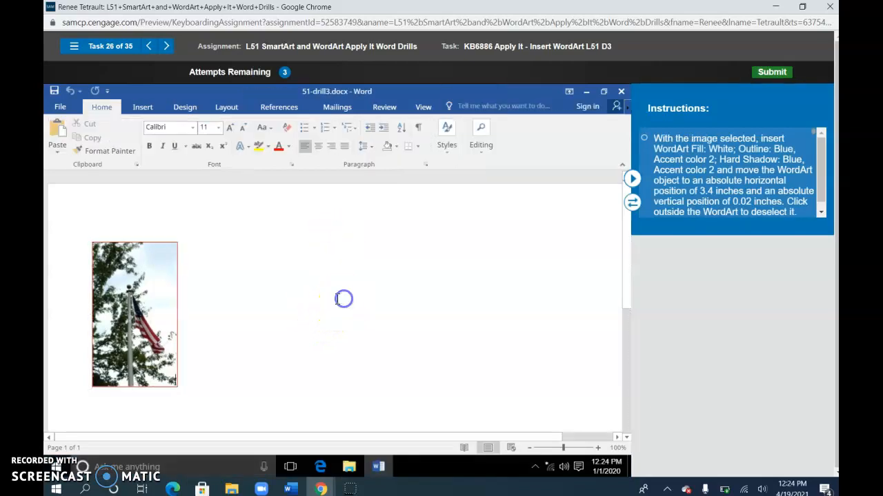
{"action": "left_click", "coordinate": [140, 105]}
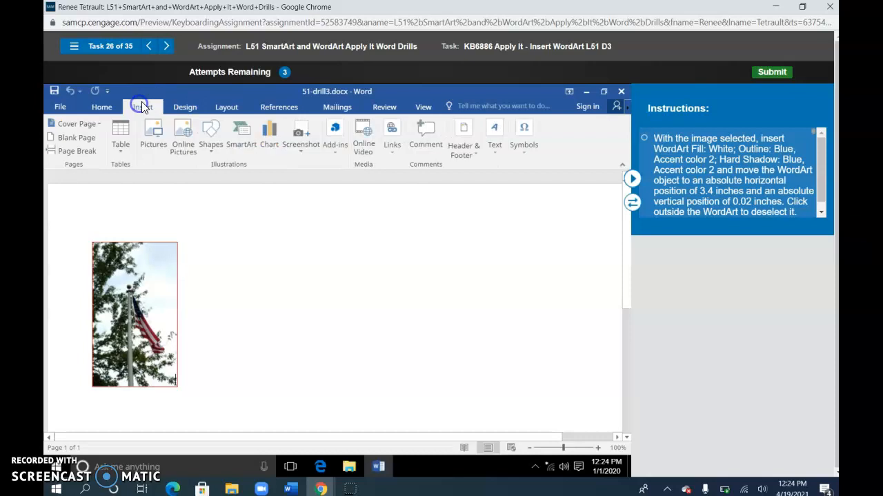
{"action": "left_click", "coordinate": [493, 134]}
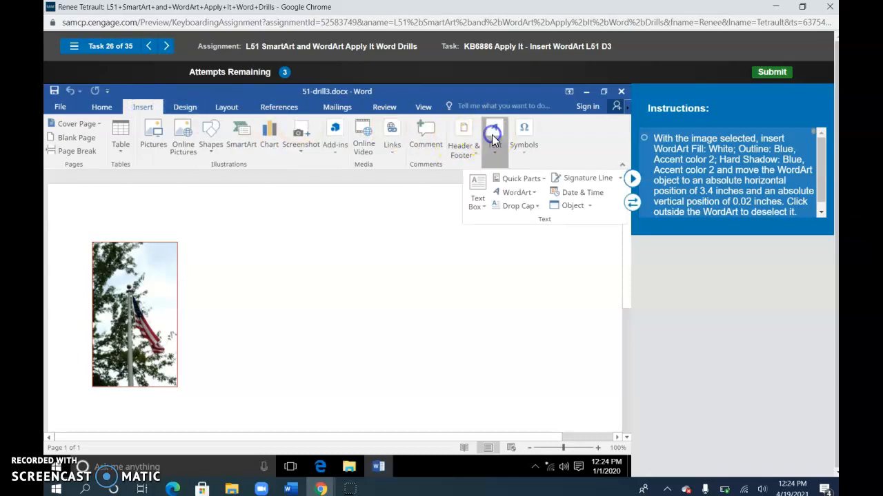
{"action": "left_click", "coordinate": [524, 195]}
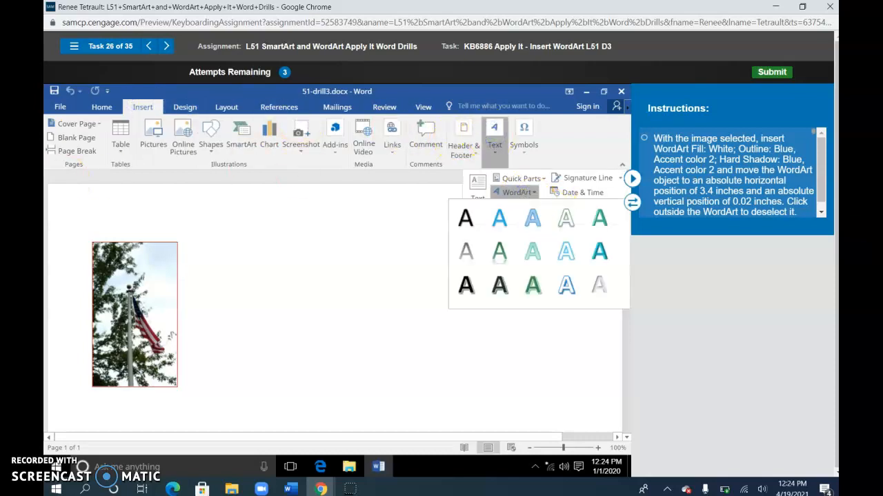
{"action": "left_click", "coordinate": [574, 283]}
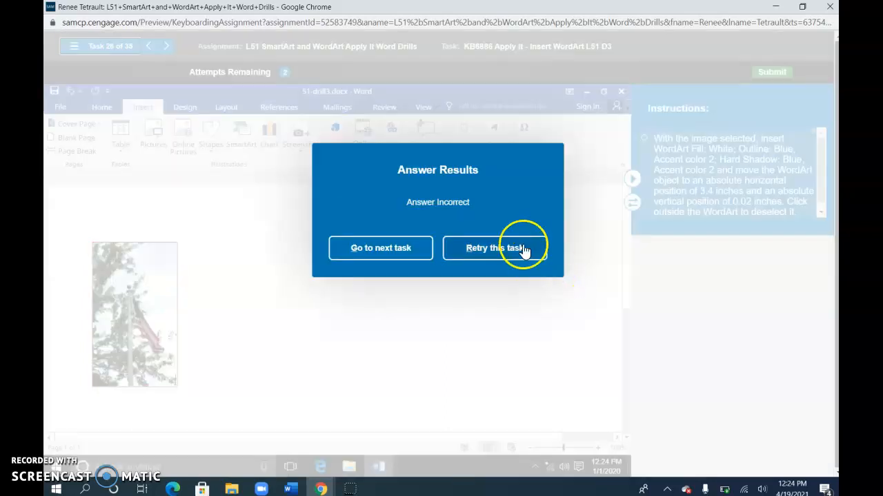
{"action": "left_click", "coordinate": [518, 250]}
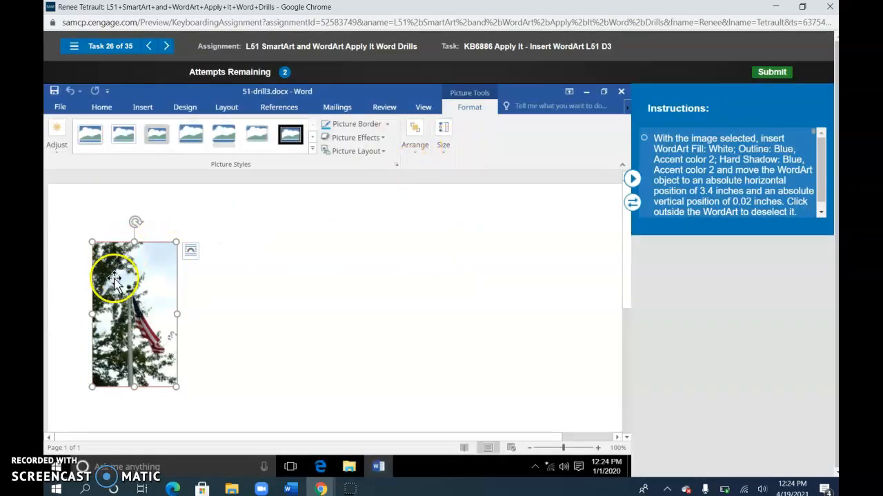
With the flag picture selected, insert WordArt in the style Fill: White; Outline: Blue, Accent color 2; Hard Shadow: Blue, Accent color 2
{"action": "left_click", "coordinate": [142, 108]}
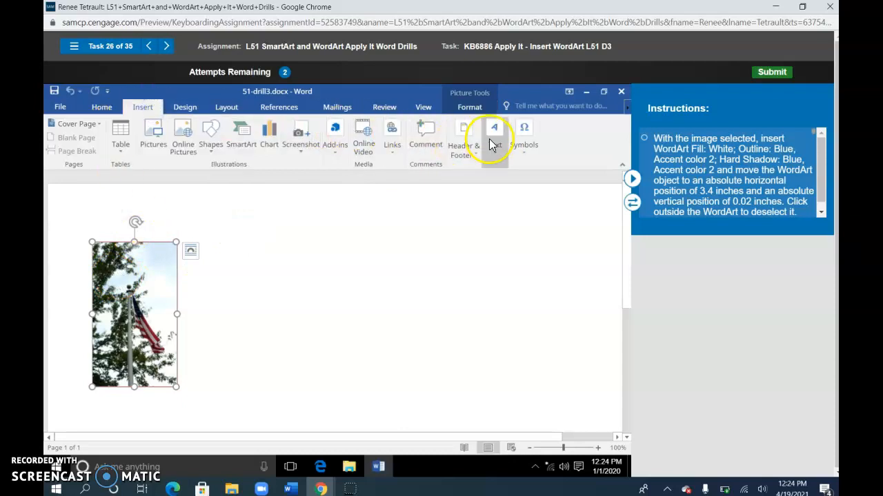
{"action": "left_click", "coordinate": [493, 137]}
{"action": "left_click", "coordinate": [514, 193]}
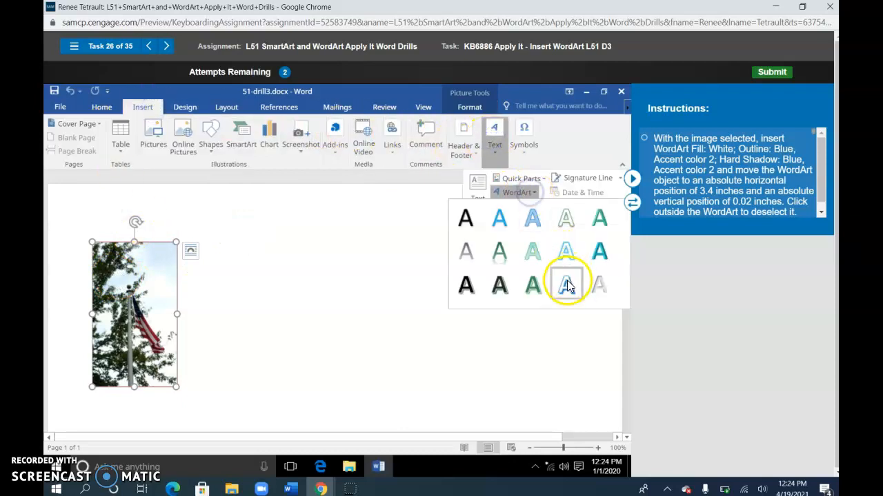
{"action": "left_click", "coordinate": [566, 283]}
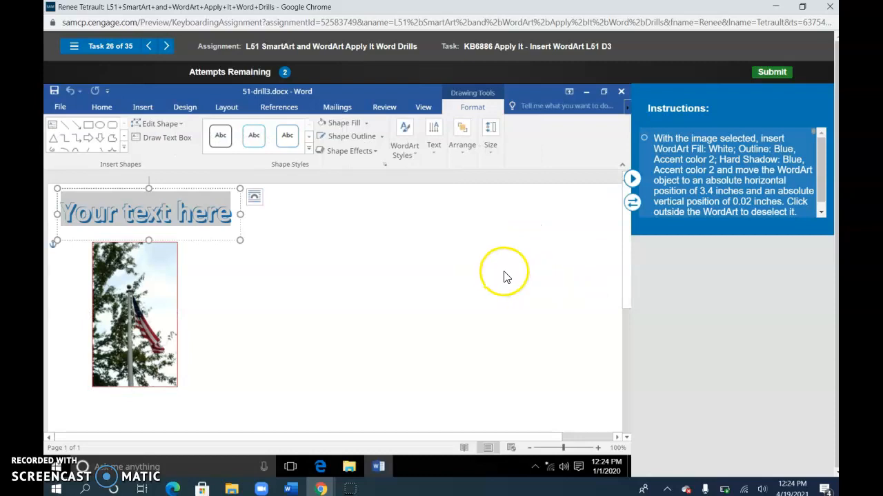
Move the WordArt to an absolute horizontal position of 3.4" and an absolute vertical position of 0.02", and deselect it
{"action": "left_click", "coordinate": [467, 156]}
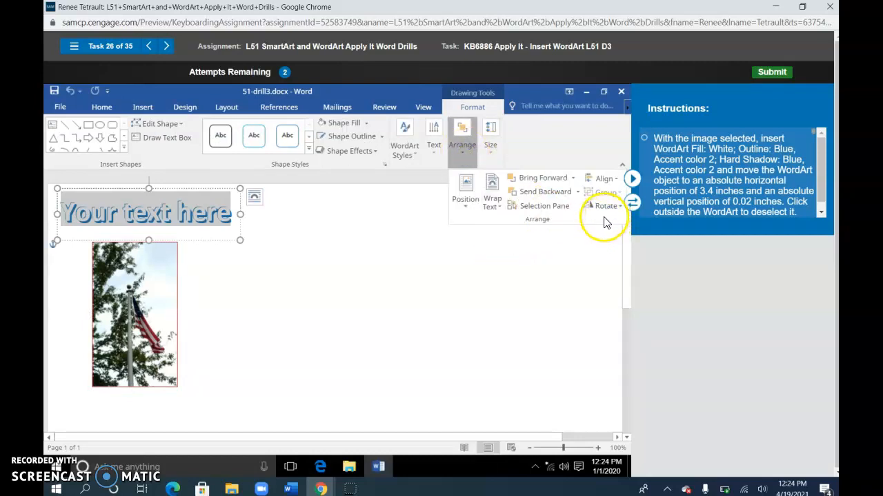
{"action": "left_click", "coordinate": [463, 190]}
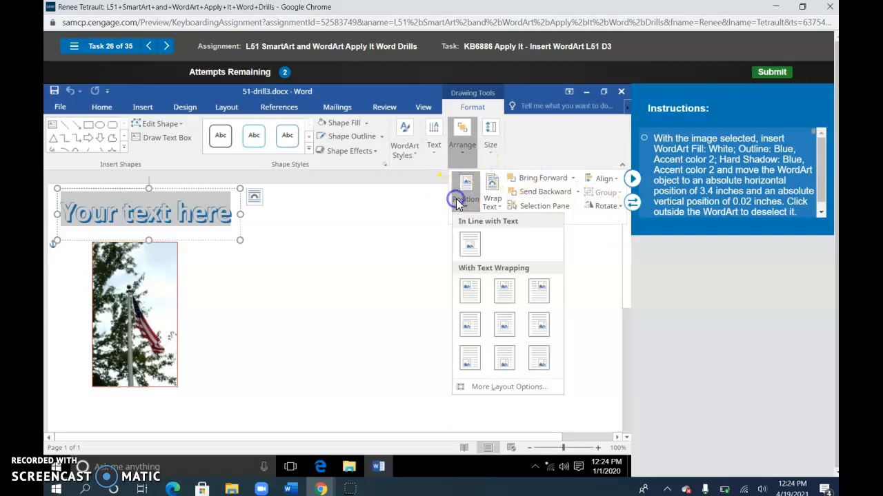
{"action": "left_click", "coordinate": [519, 393]}
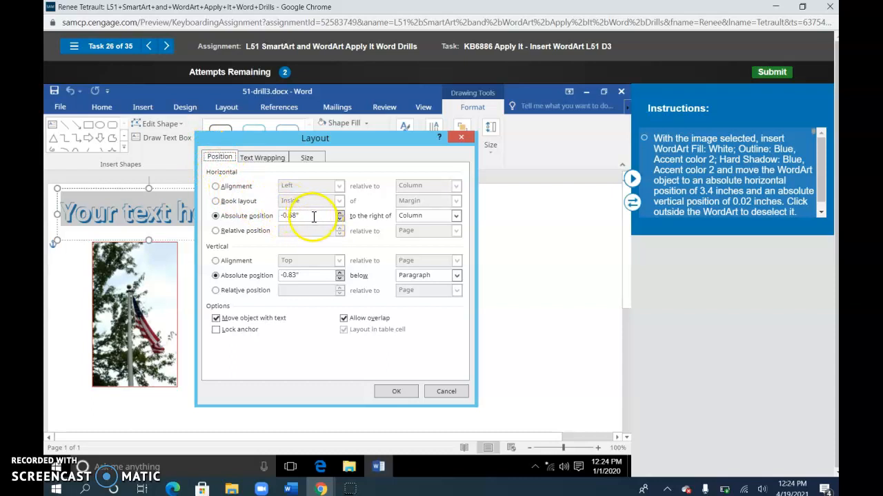
{"action": "left_click_drag", "start_coordinate": [315, 218], "coordinate": [242, 217]}
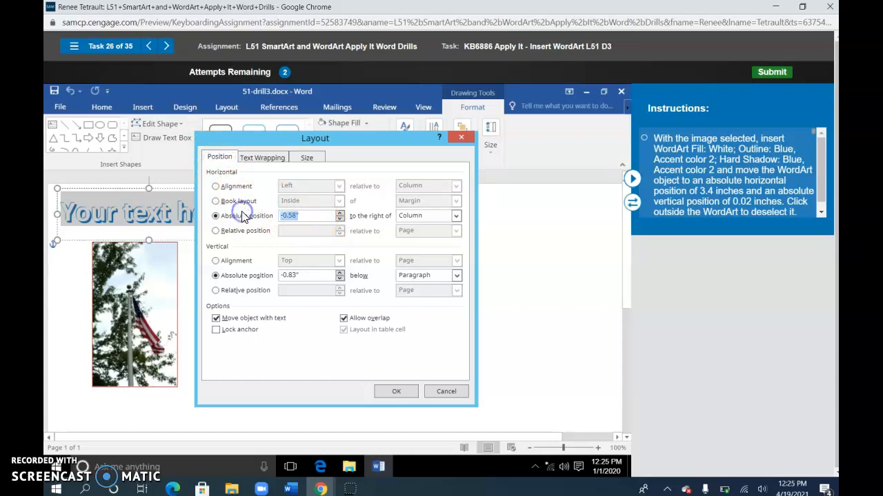
{"action": "type", "text": "3.4"}
{"action": "left_click_drag", "start_coordinate": [318, 275], "coordinate": [241, 276]}
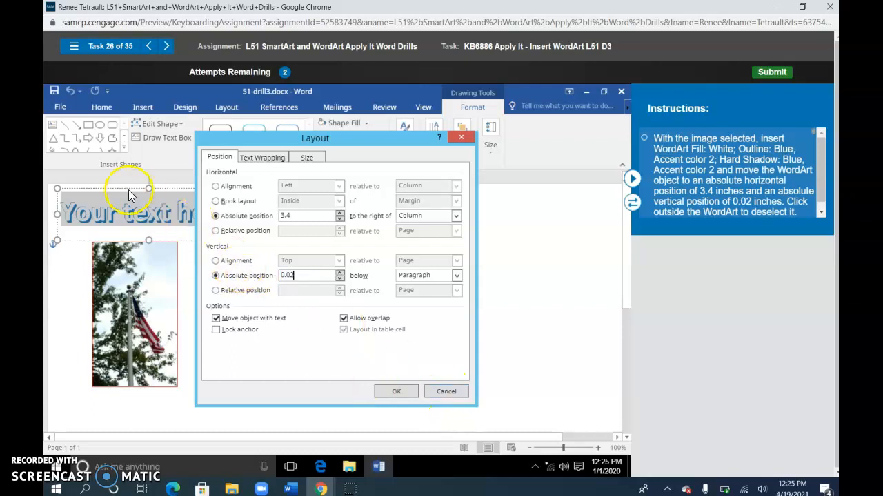
{"action": "left_click", "coordinate": [400, 389]}
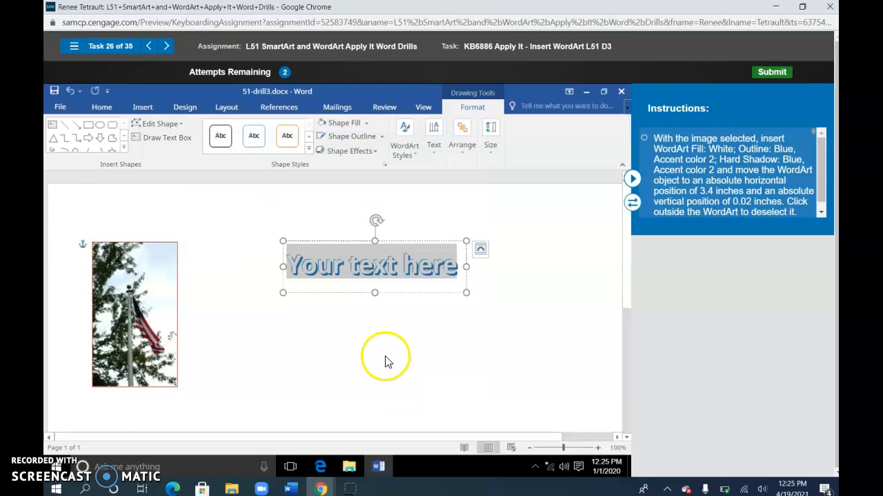
{"action": "left_click", "coordinate": [356, 324]}
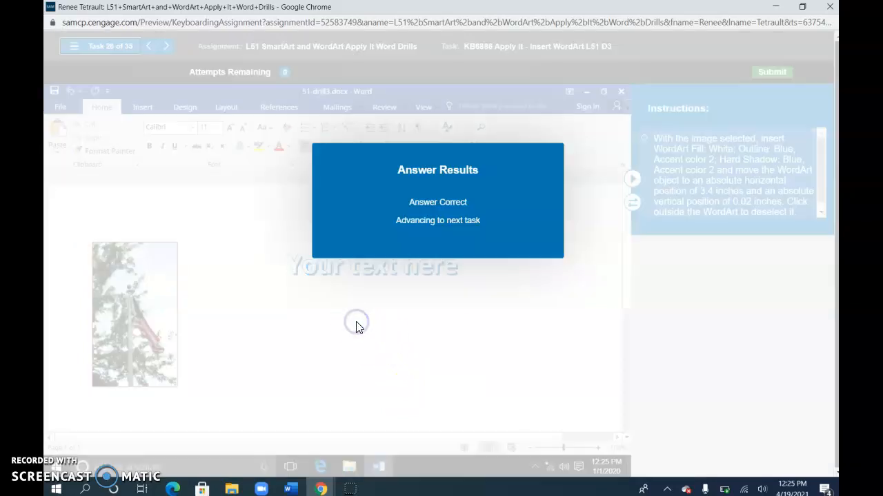
{"action": "left_click", "coordinate": [382, 311]}
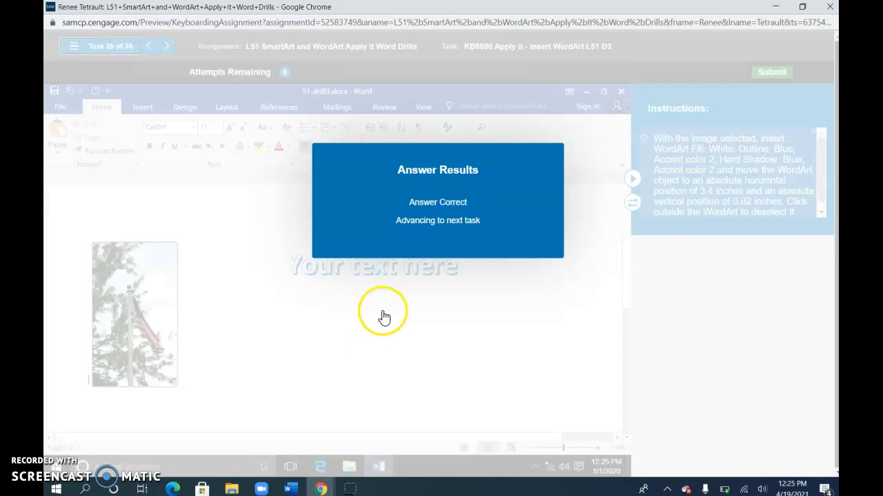
Replace the WordArt placeholder text with "Fourth of July Celebration"
{"action": "left_click", "coordinate": [438, 256]}
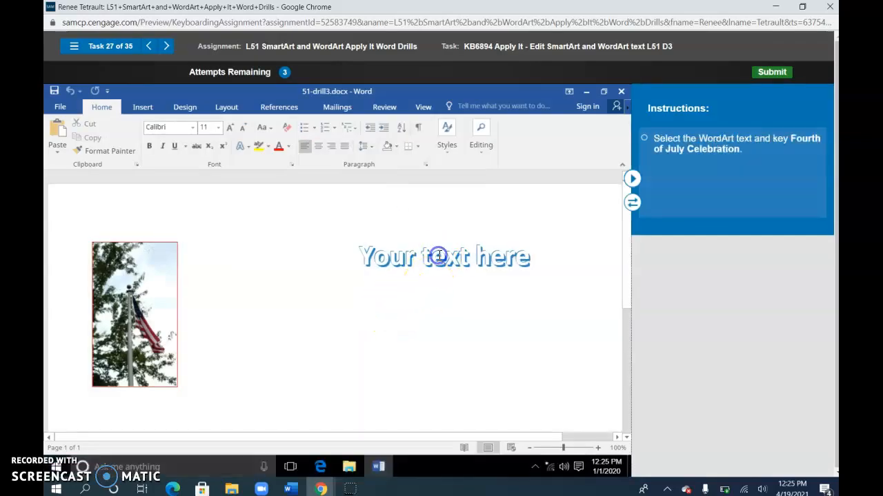
{"action": "double_click", "coordinate": [439, 255]}
{"action": "left_click", "coordinate": [441, 254]}
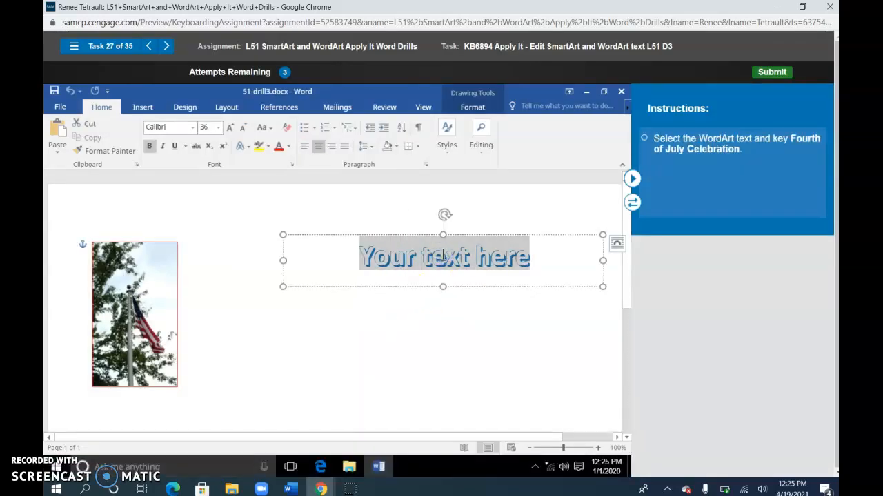
{"action": "type", "text": "Four"}
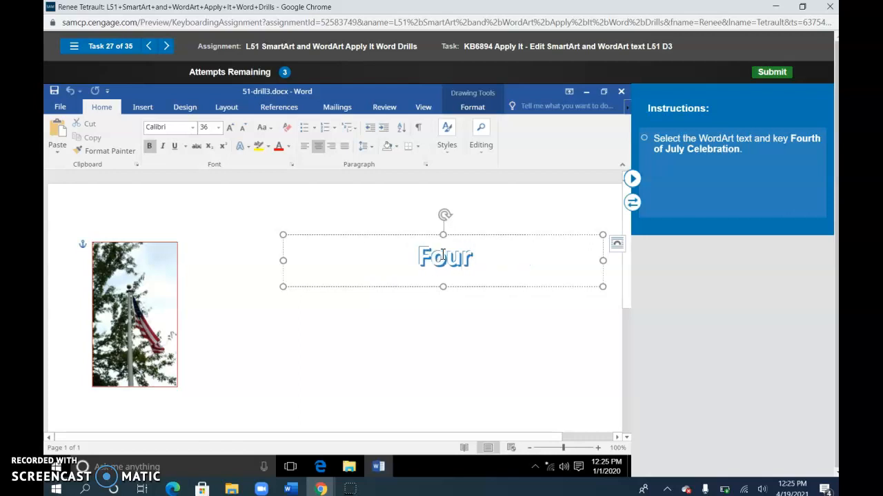
{"action": "type", "text": "th of July Celebr"}
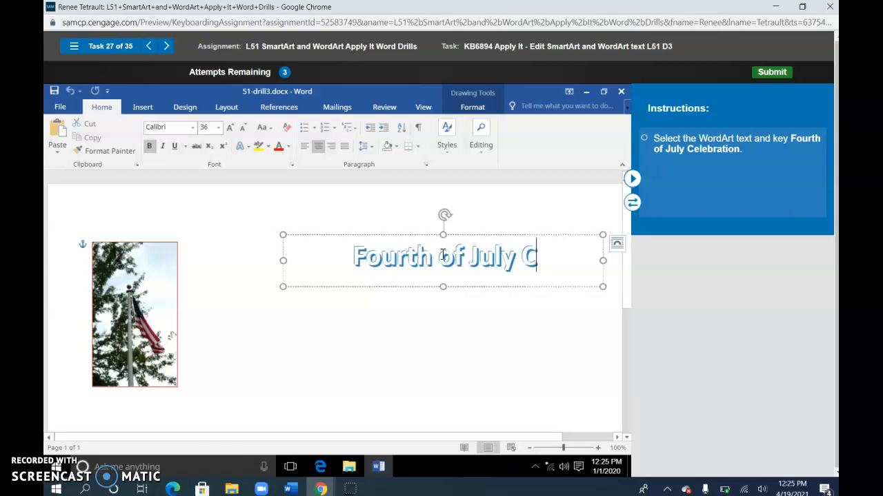
{"action": "type", "text": "ation"}
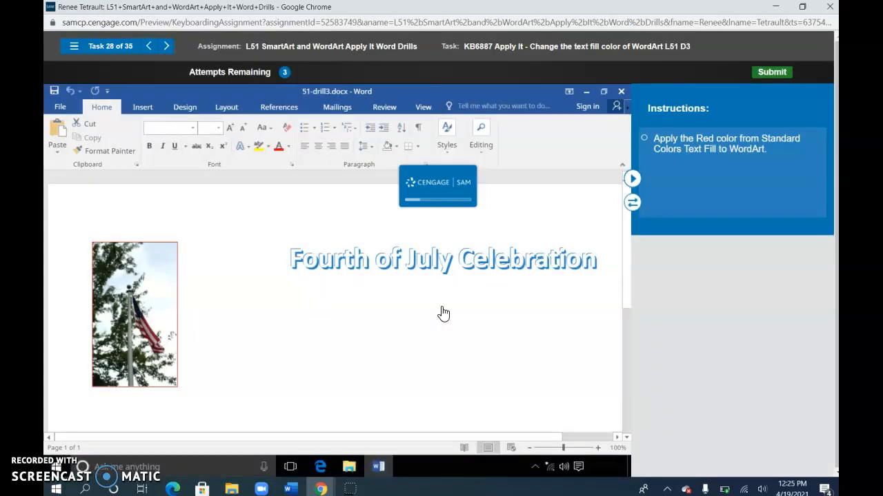
{"action": "left_click", "coordinate": [467, 269]}
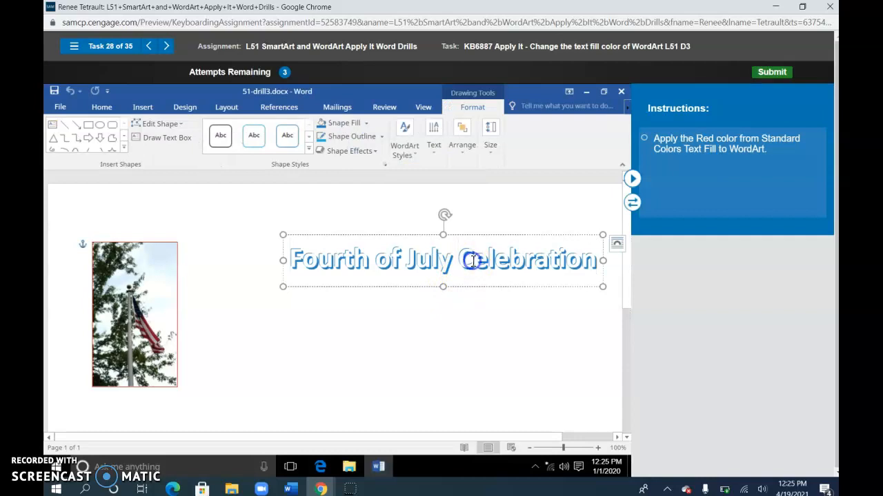
{"action": "left_click", "coordinate": [591, 262]}
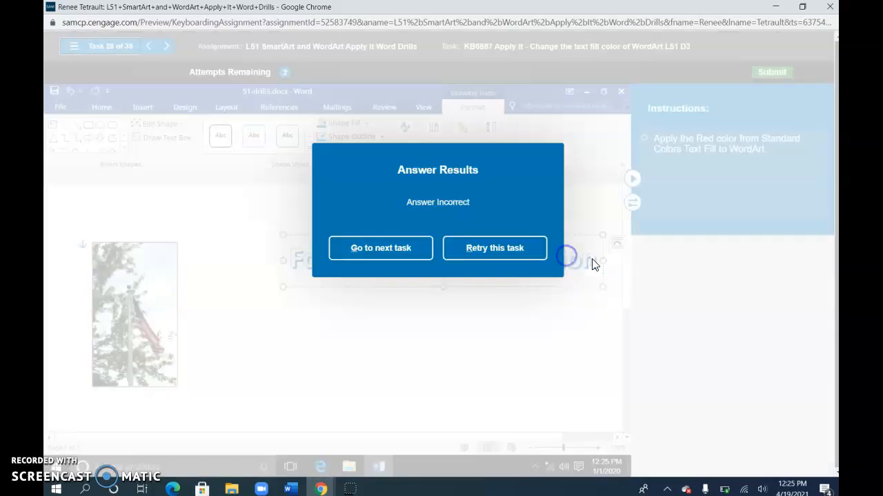
{"action": "left_click", "coordinate": [514, 252]}
Apply the standard Red text fill to all of the "Fourth of July Celebration" WordArt text
{"action": "left_click", "coordinate": [300, 247]}
{"action": "left_click_drag", "start_coordinate": [293, 253], "coordinate": [591, 264]}
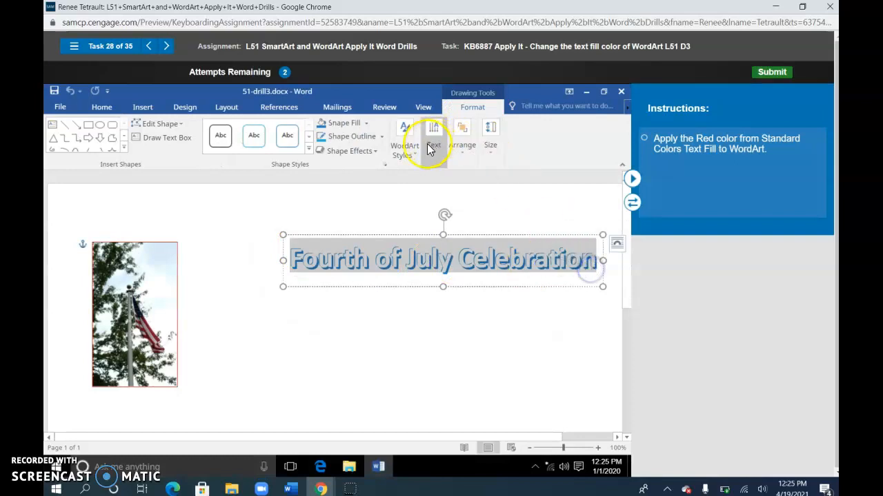
{"action": "left_click", "coordinate": [407, 150]}
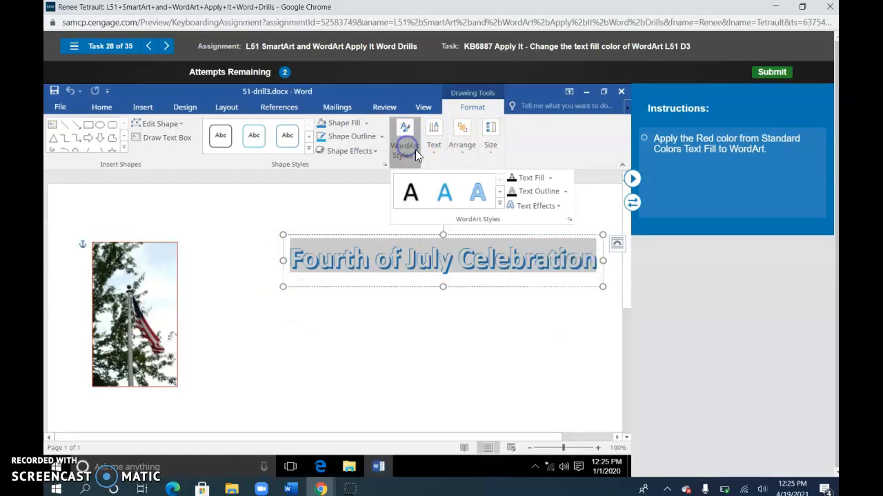
{"action": "left_click", "coordinate": [536, 179]}
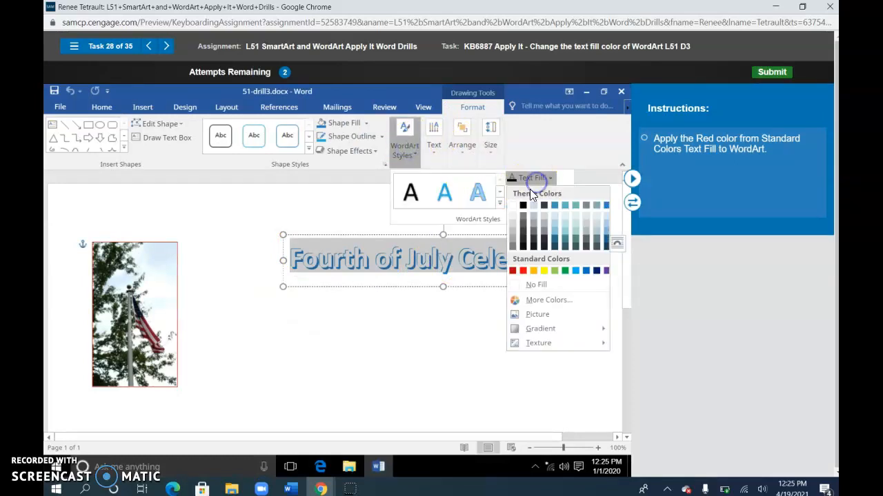
{"action": "left_click", "coordinate": [524, 271]}
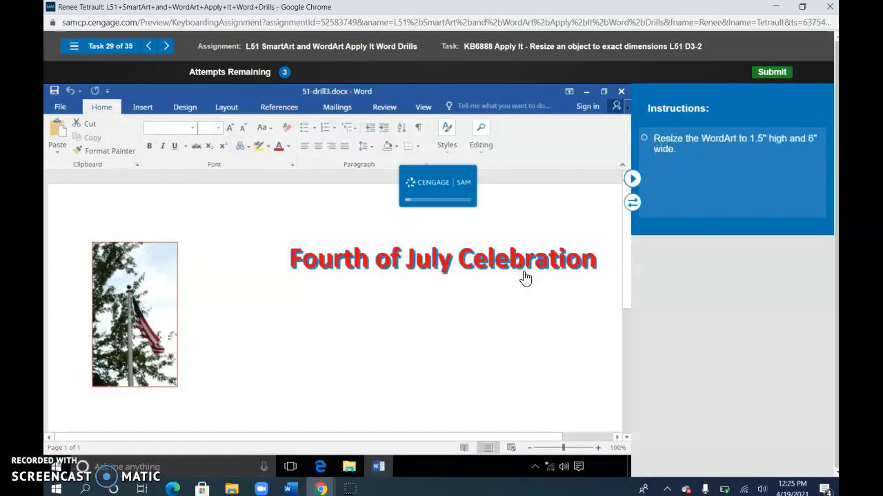
Resize the WordArt to 1.5" high and 6" wide
{"action": "left_click", "coordinate": [491, 135]}
{"action": "left_click", "coordinate": [540, 185]}
{"action": "key", "text": "Return"}
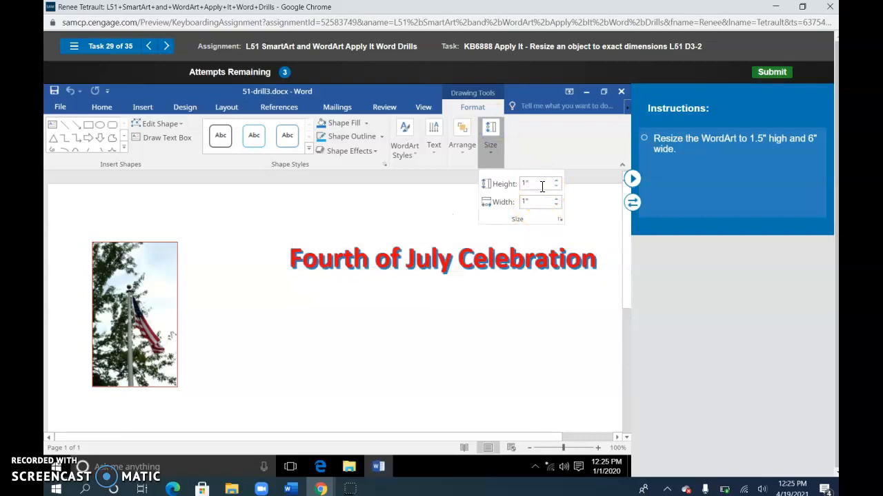
{"action": "left_click", "coordinate": [540, 203]}
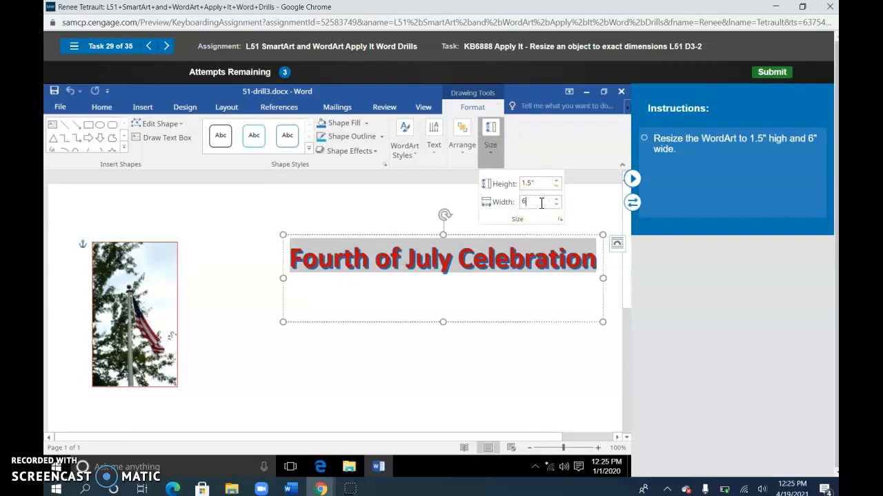
{"action": "key", "text": "Return"}
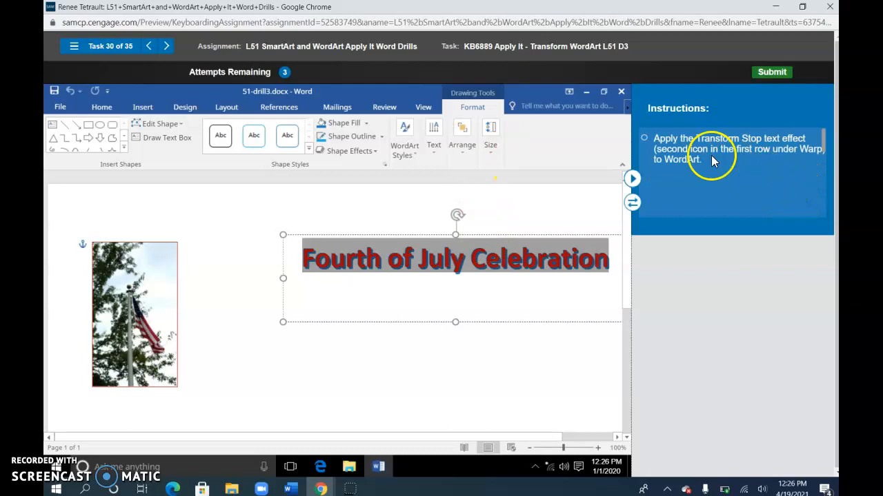
Apply the Stop transform text effect, second in the first Warp row, to the WordArt
{"action": "left_click", "coordinate": [406, 129]}
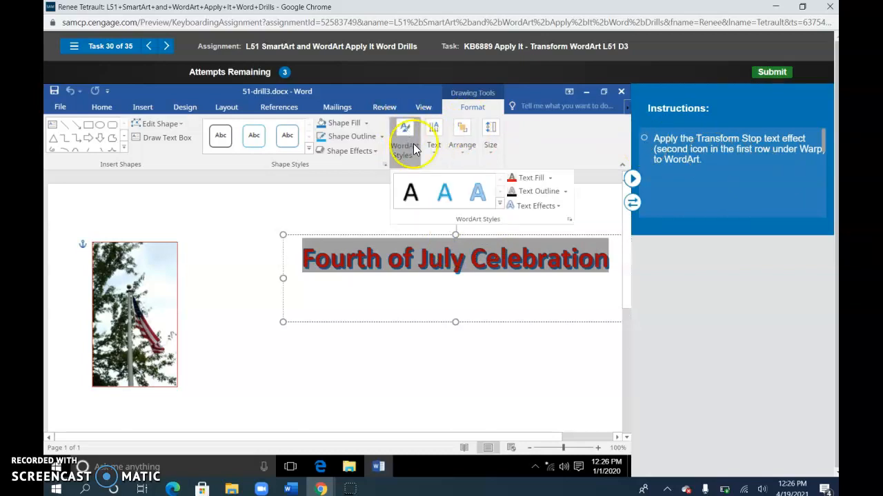
{"action": "left_click", "coordinate": [535, 205]}
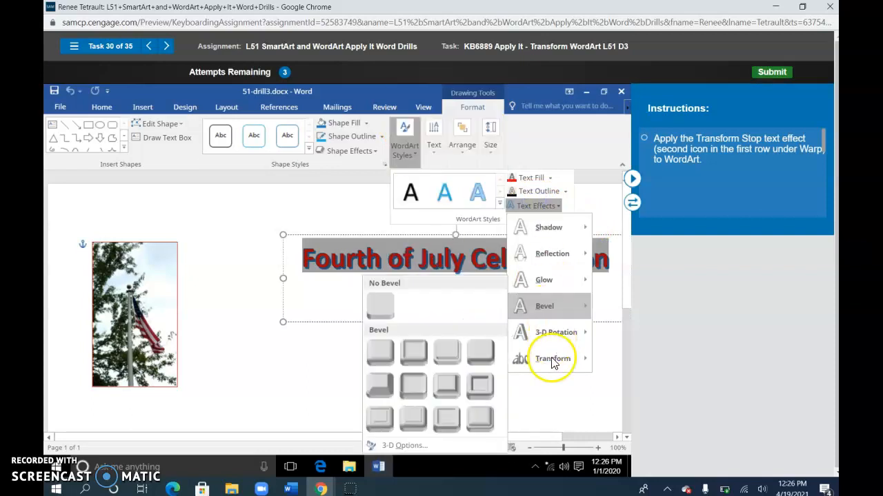
{"action": "mouse_move", "coordinate": [552, 358]}
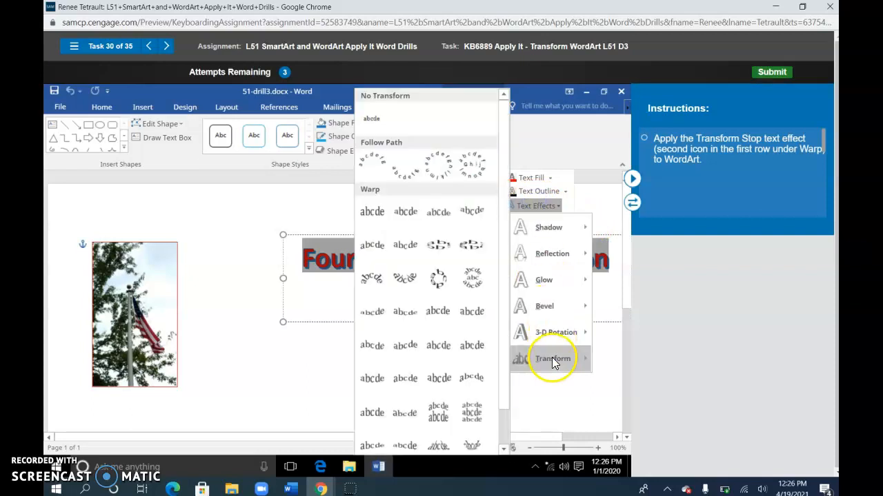
{"action": "left_click", "coordinate": [405, 214]}
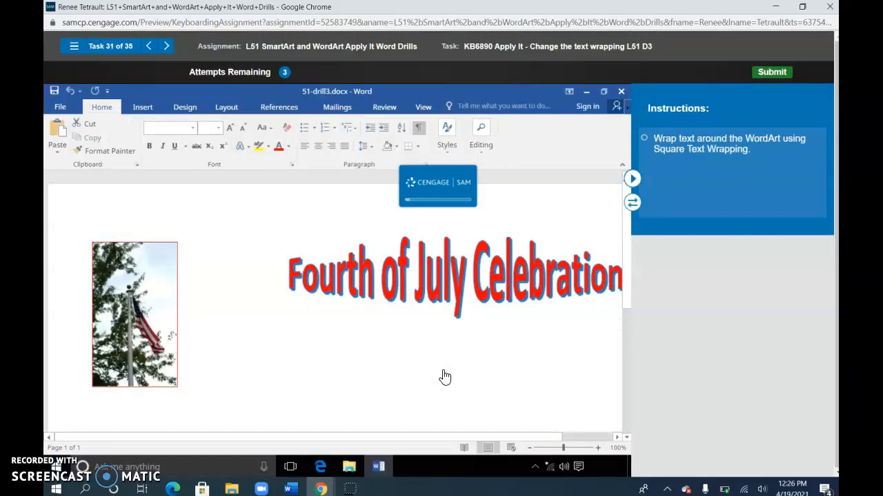
Set the text wrapping of the "Fourth of July Celebration" WordArt to Square
{"action": "left_click_drag", "start_coordinate": [545, 437], "coordinate": [597, 437]}
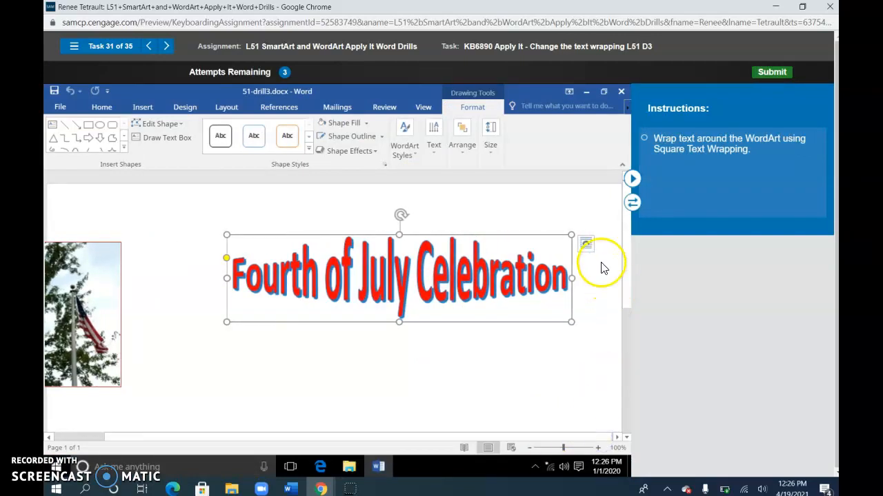
{"action": "left_click", "coordinate": [586, 243]}
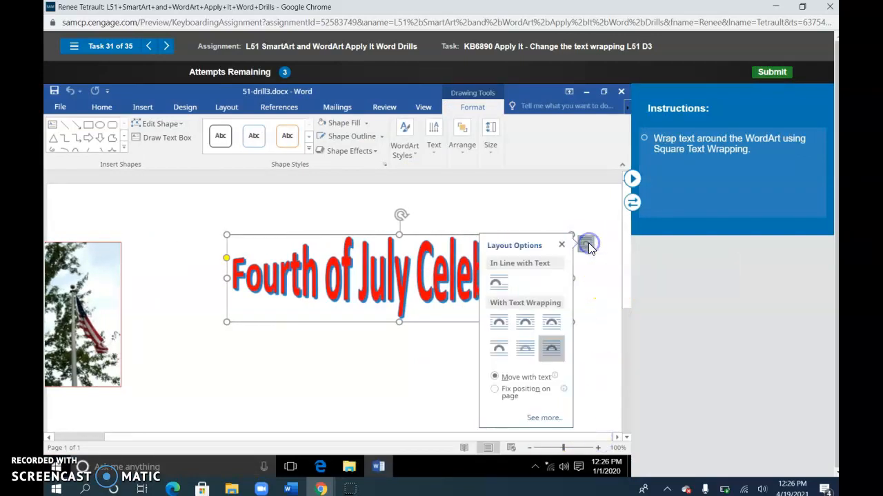
{"action": "left_click", "coordinate": [506, 322]}
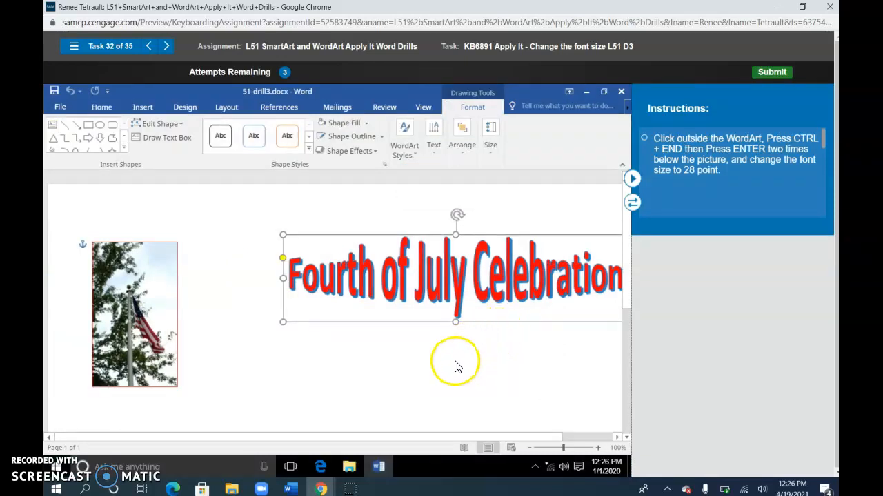
Leave the WordArt, add two new lines at the document's end below the picture, and set the font size there to 28 point
{"action": "left_click", "coordinate": [371, 338]}
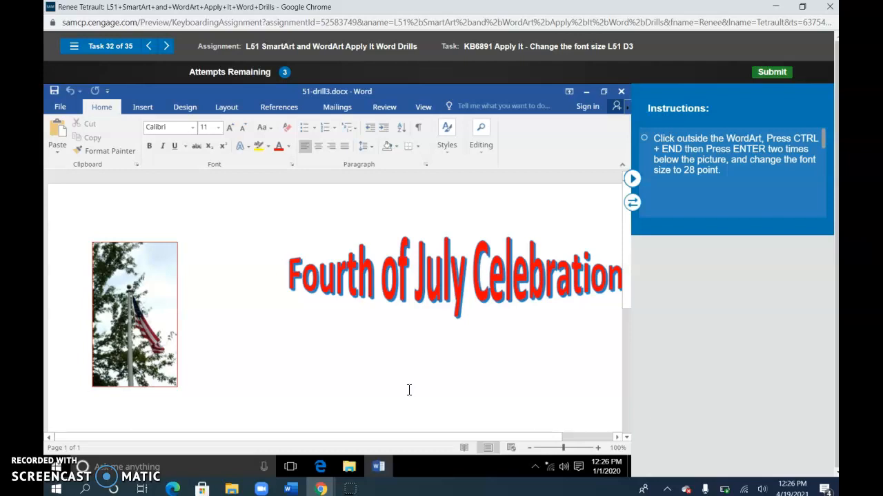
{"action": "left_click", "coordinate": [218, 128]}
{"action": "left_click", "coordinate": [212, 276]}
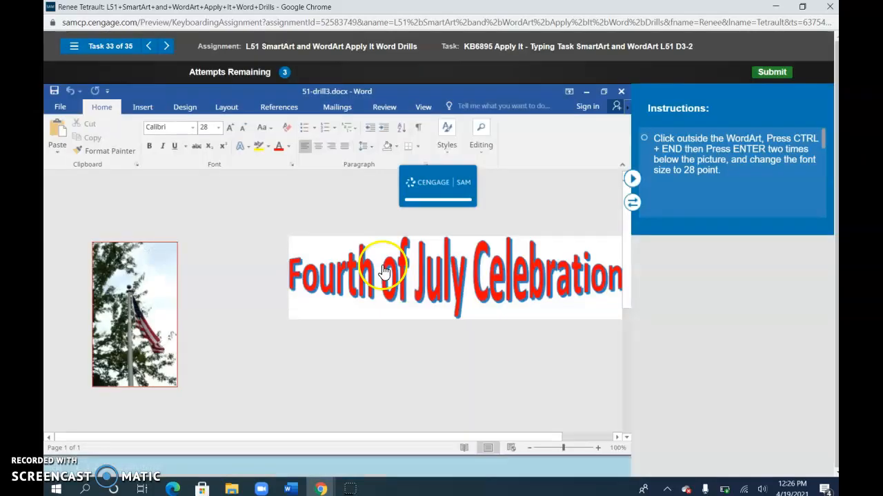
Place the insertion point below the flag picture, and skip typing task 33 to go on to task 34
{"action": "left_click", "coordinate": [391, 310]}
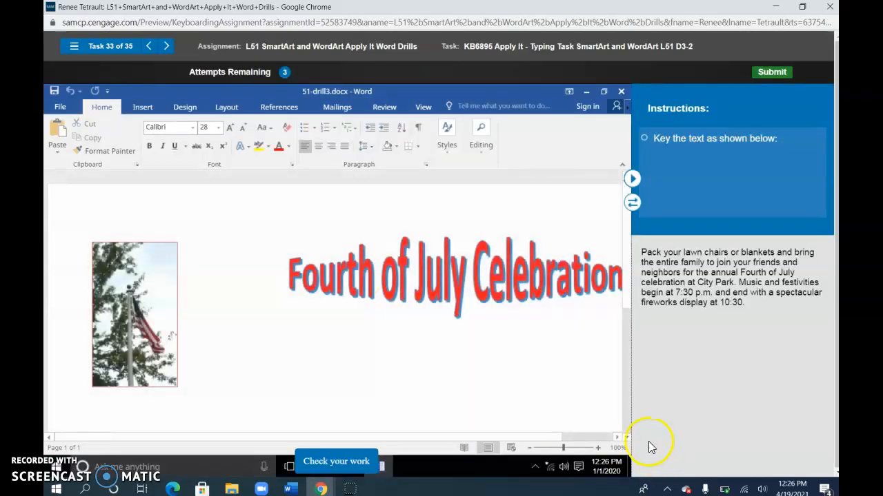
{"action": "left_click", "coordinate": [438, 425]}
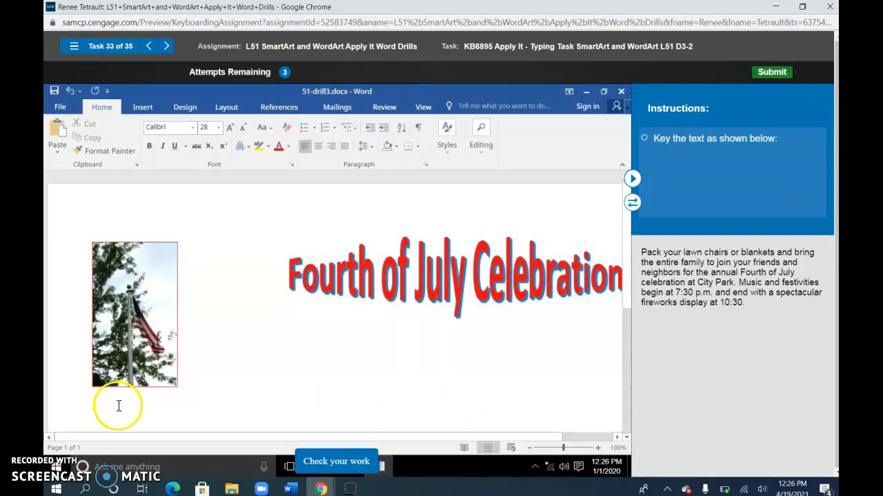
{"action": "left_click", "coordinate": [161, 402]}
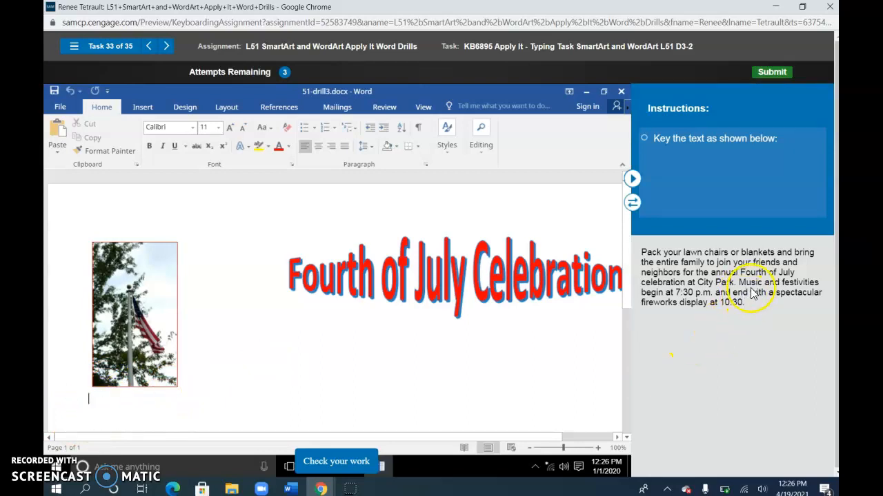
{"action": "left_click", "coordinate": [168, 49]}
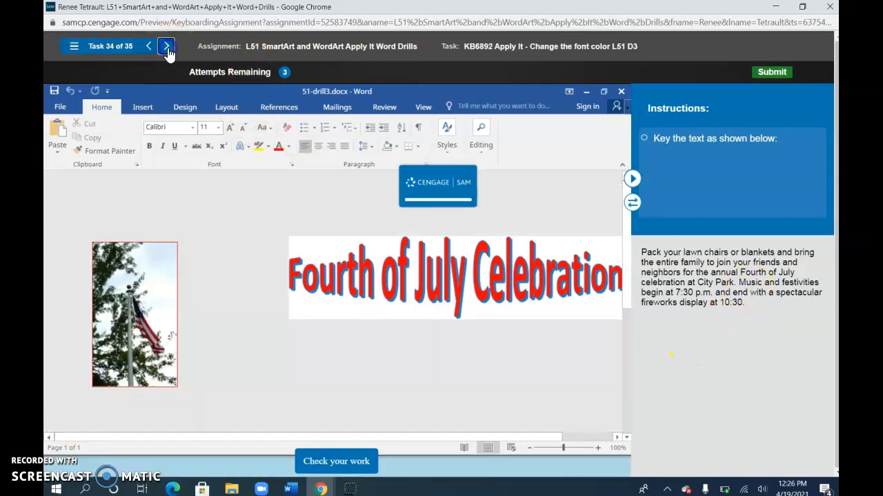
Change the font color of the "Pack your lawn chairs" paragraph below the picture to Blue from the Standard Colors
{"action": "scroll", "coordinate": [173, 286], "scroll_direction": "down", "scroll_amount": 1}
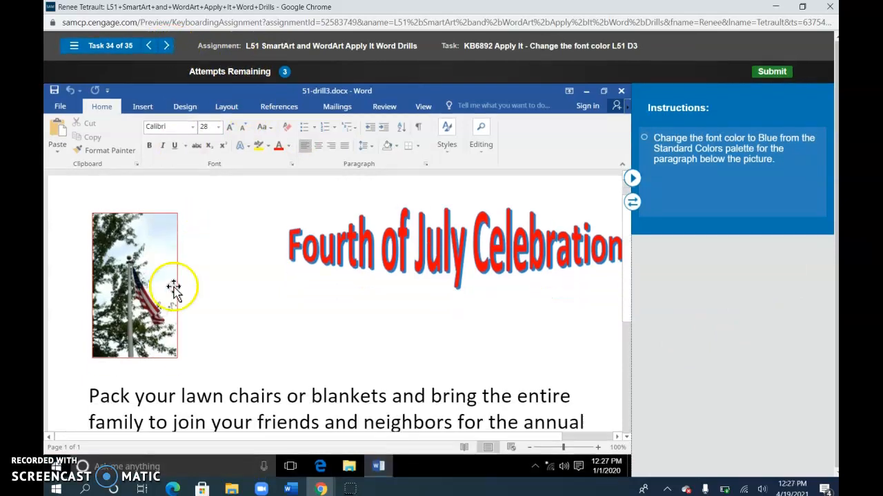
{"action": "left_click", "coordinate": [90, 395]}
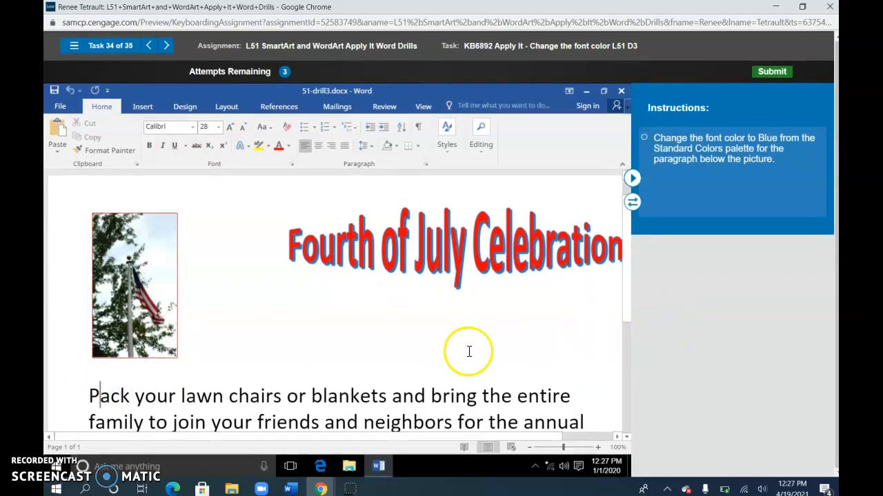
{"action": "triple_click", "coordinate": [407, 396]}
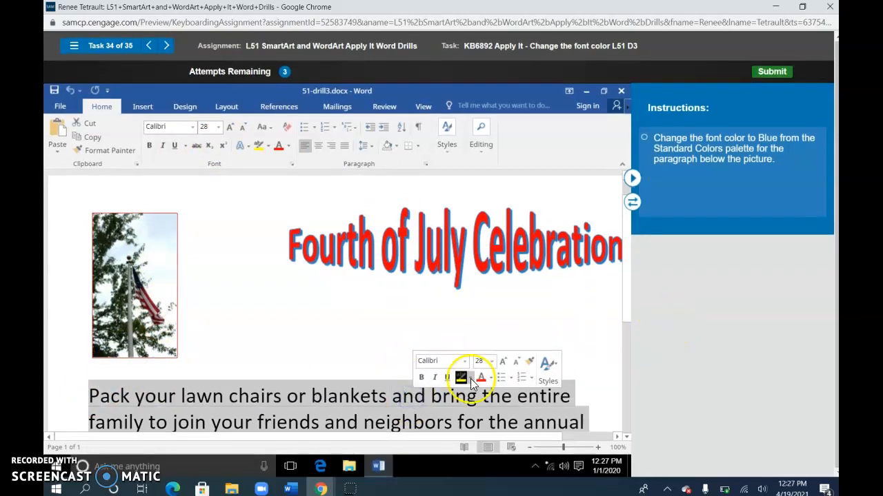
{"action": "left_click", "coordinate": [491, 379]}
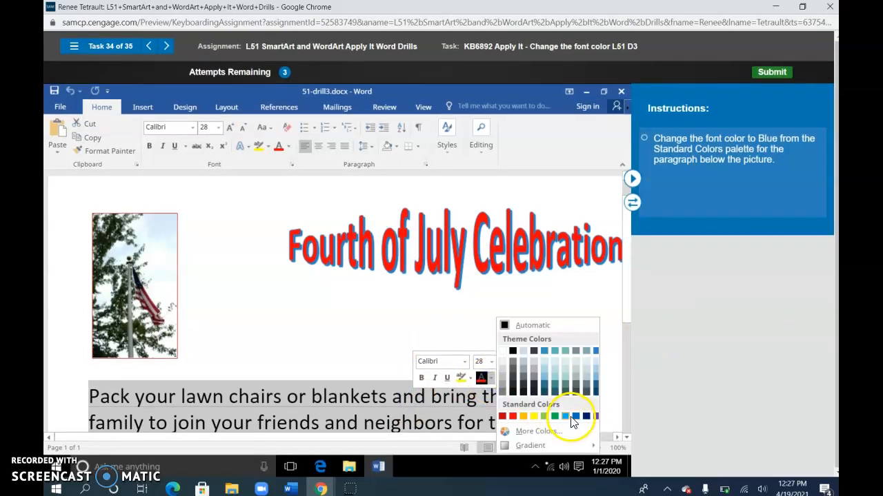
{"action": "left_click", "coordinate": [576, 417]}
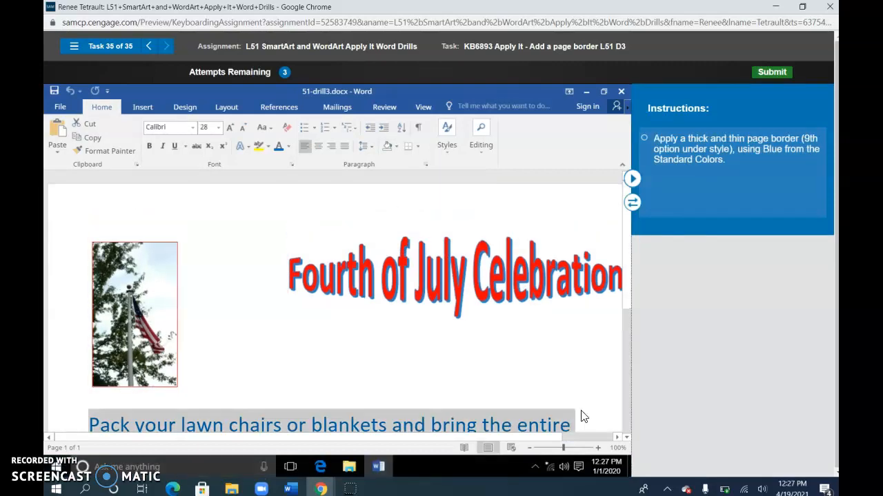
Apply a 3 pt thick and thin box page border, the 9th style, in standard Blue to the whole document
{"action": "left_click", "coordinate": [431, 355]}
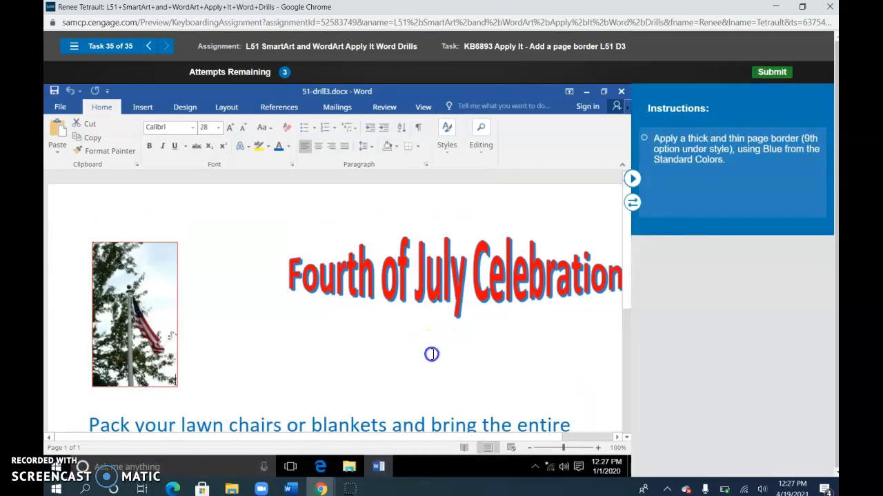
{"action": "left_click", "coordinate": [187, 107]}
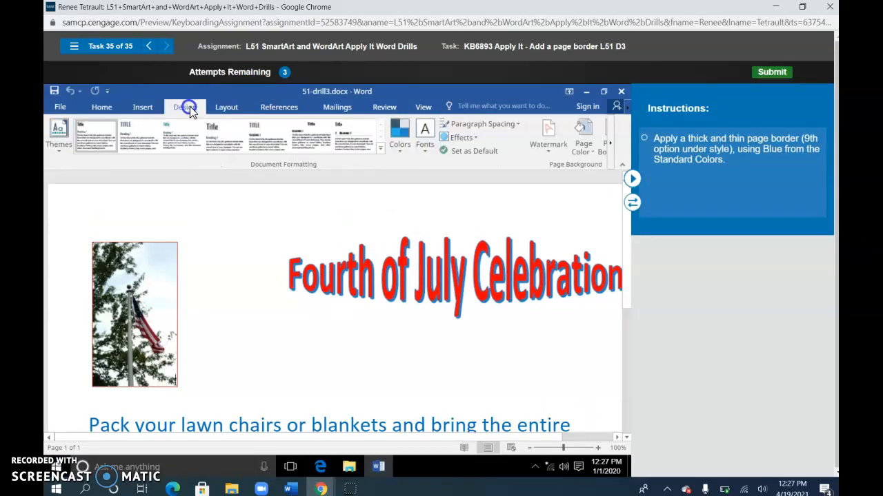
{"action": "left_click", "coordinate": [609, 146]}
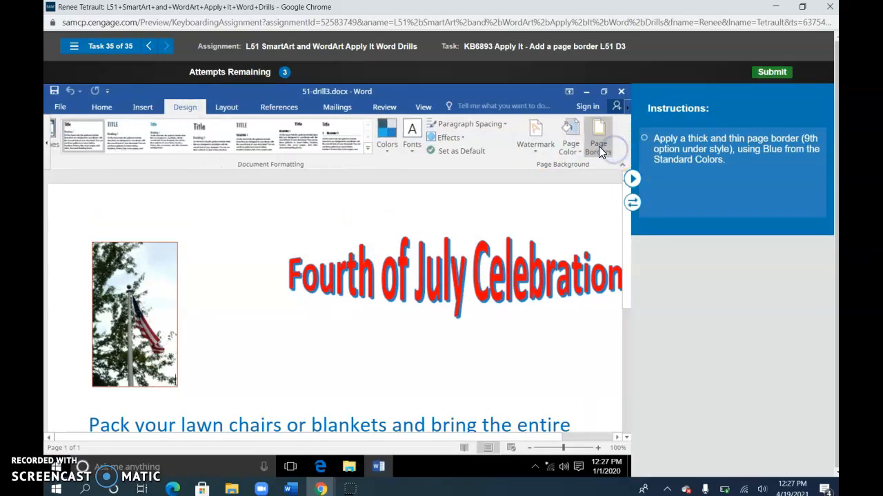
{"action": "left_click", "coordinate": [329, 260]}
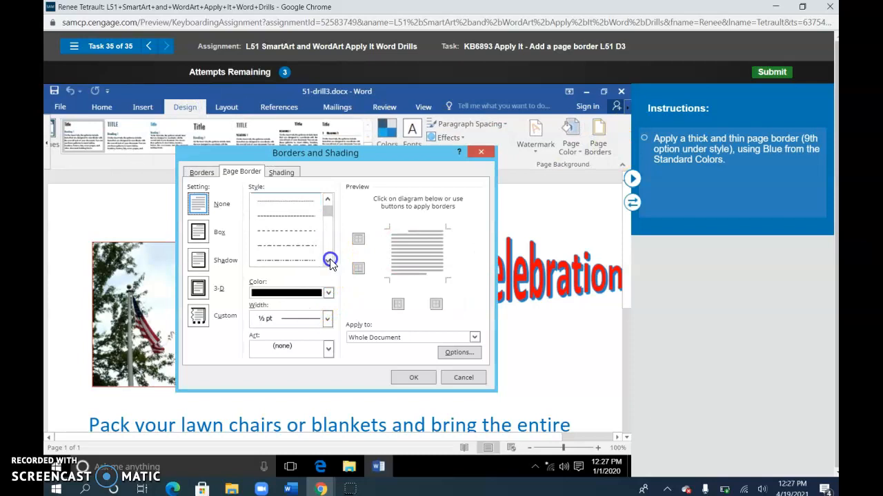
{"action": "left_click", "coordinate": [331, 261]}
{"action": "left_click", "coordinate": [308, 248]}
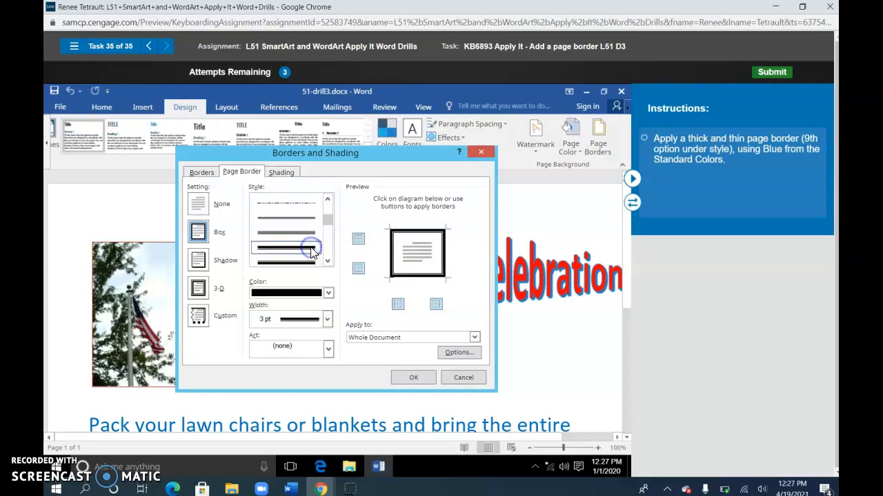
{"action": "left_click", "coordinate": [329, 293]}
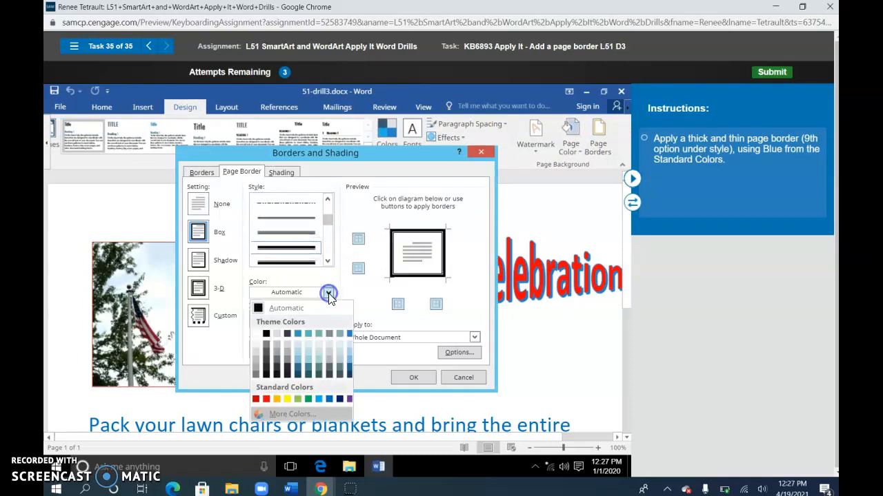
{"action": "left_click", "coordinate": [330, 399]}
{"action": "left_click", "coordinate": [415, 380]}
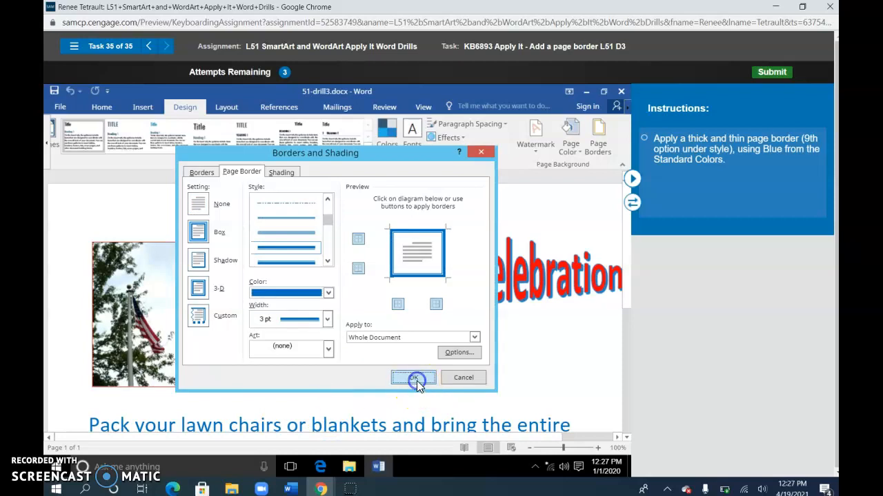